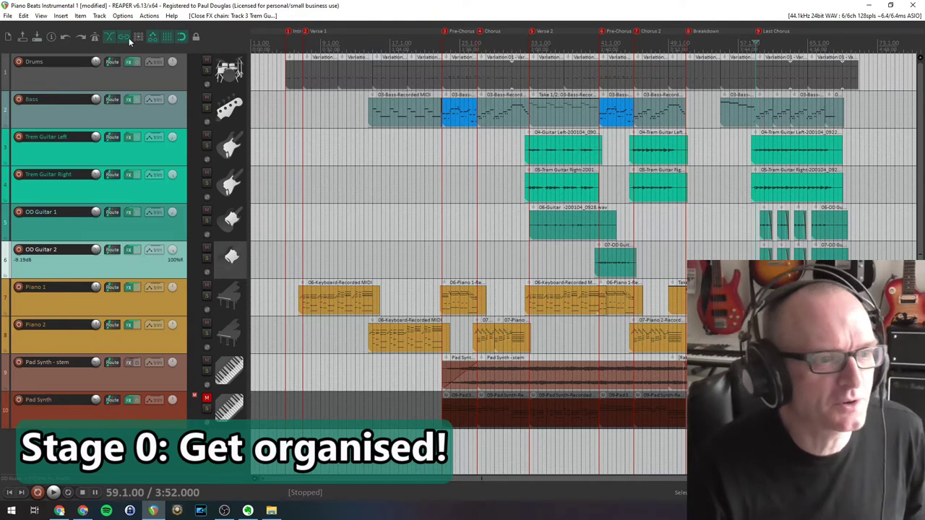
Step: Select the Drums track, then the Bass track, to read each one's volume and pan
left_click(130, 74)
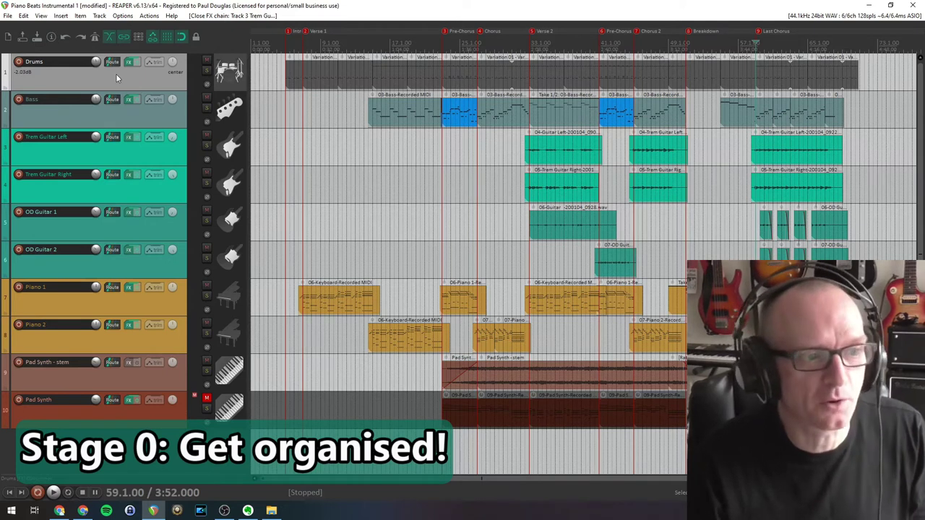
left_click(114, 116)
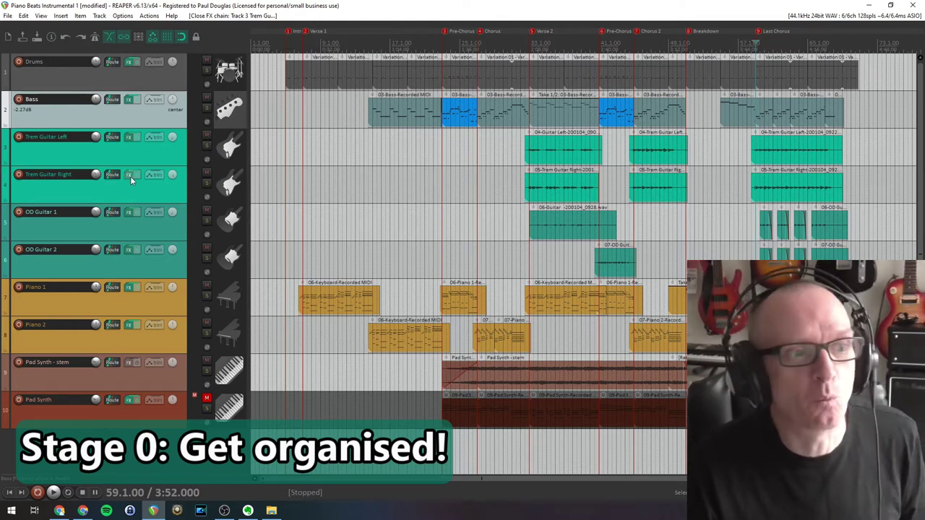
Step: Open the Drums track's custom track colour picker and cancel it unchanged
right_click(122, 80)
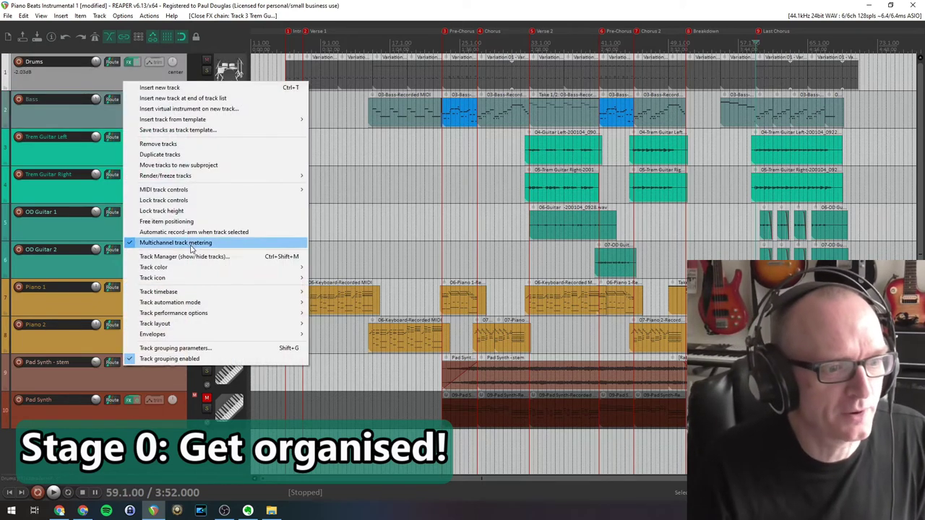
mouse_move(215, 267)
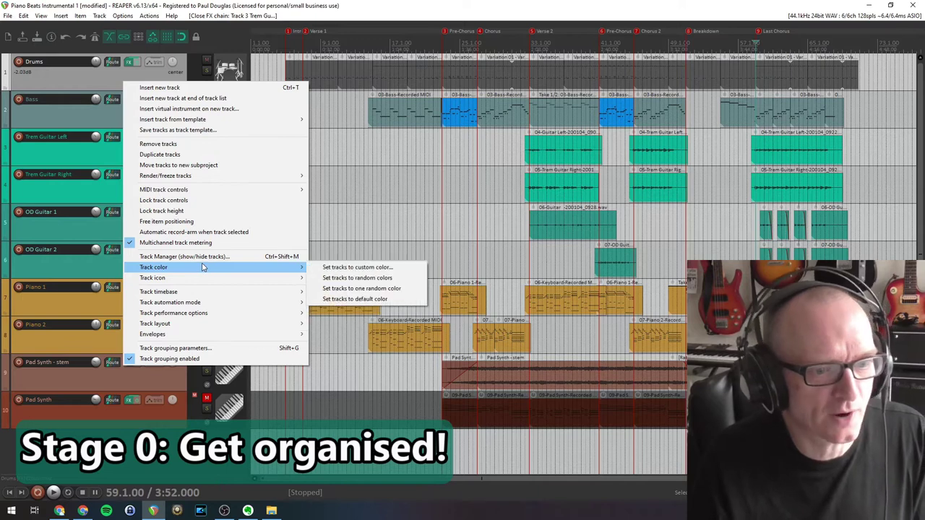
left_click(324, 267)
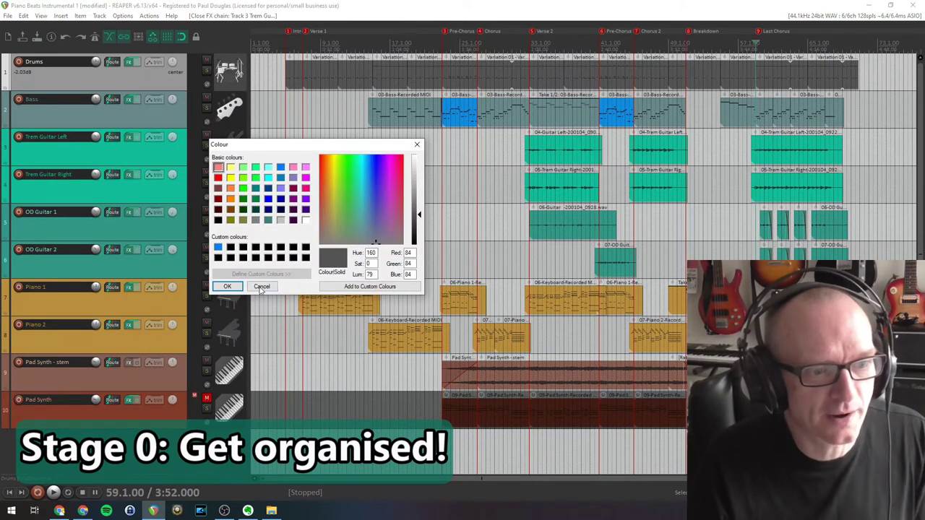
left_click(261, 287)
Step: Colour the Drums track red-brown from the Theme adjuster's REAPER v6 palette, then undo it
left_click(123, 15)
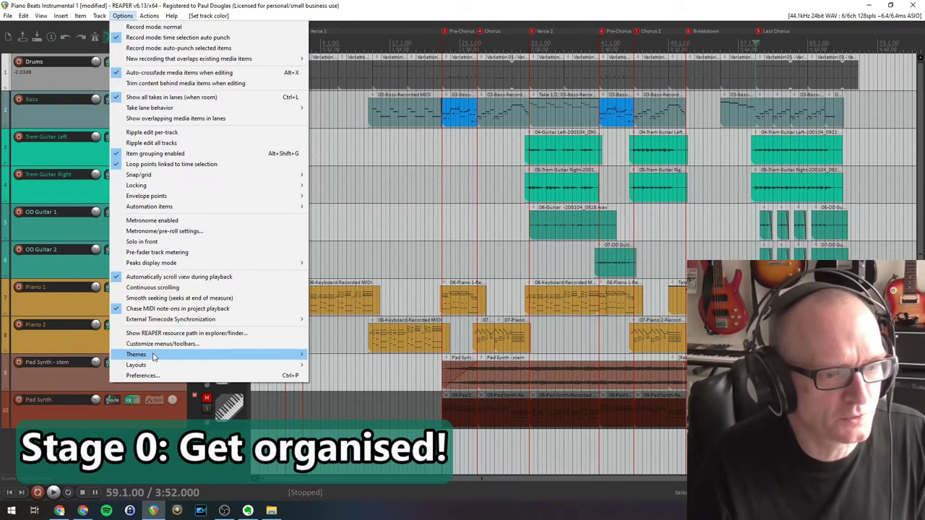
mouse_move(153, 356)
left_click(358, 356)
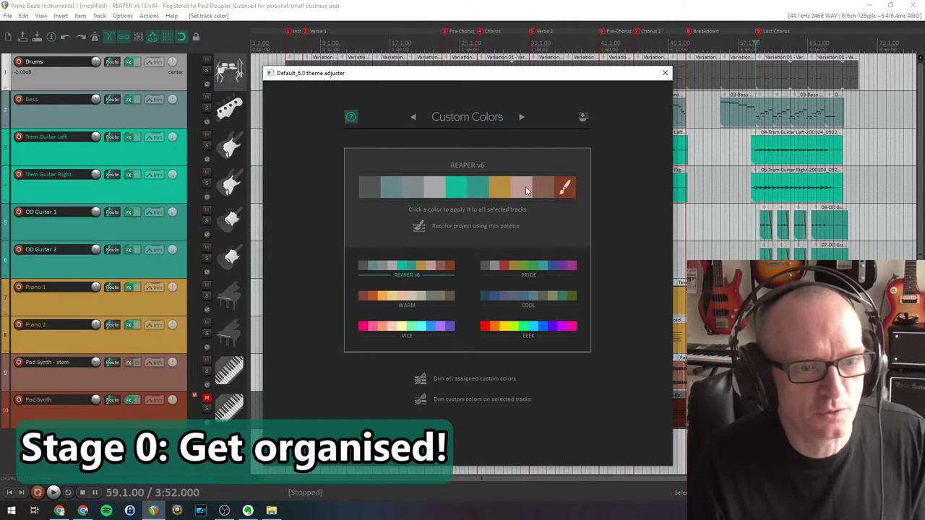
left_click(140, 76)
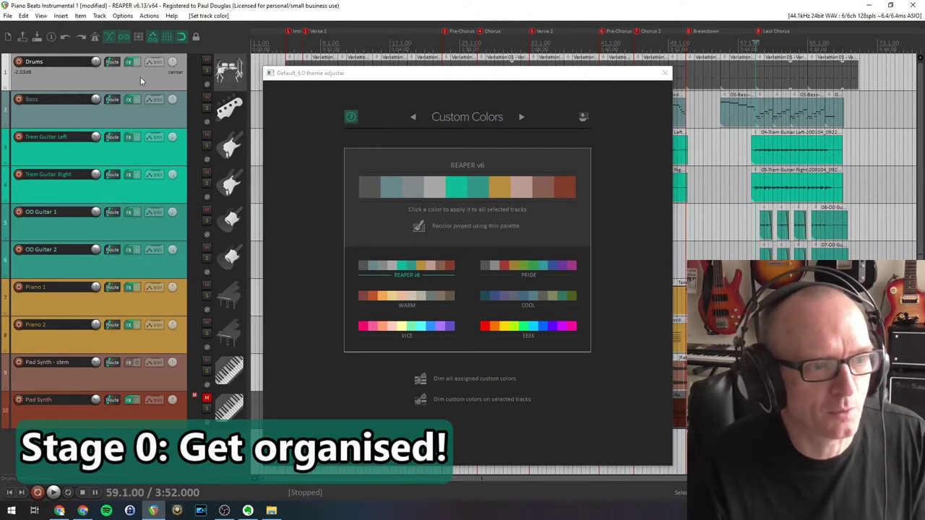
left_click(564, 189)
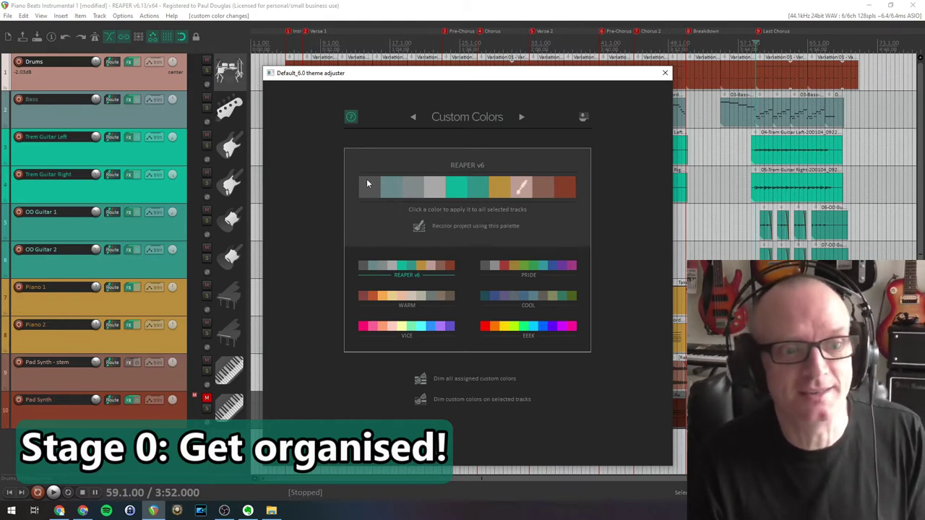
left_click(663, 74)
key("ctrl+z")
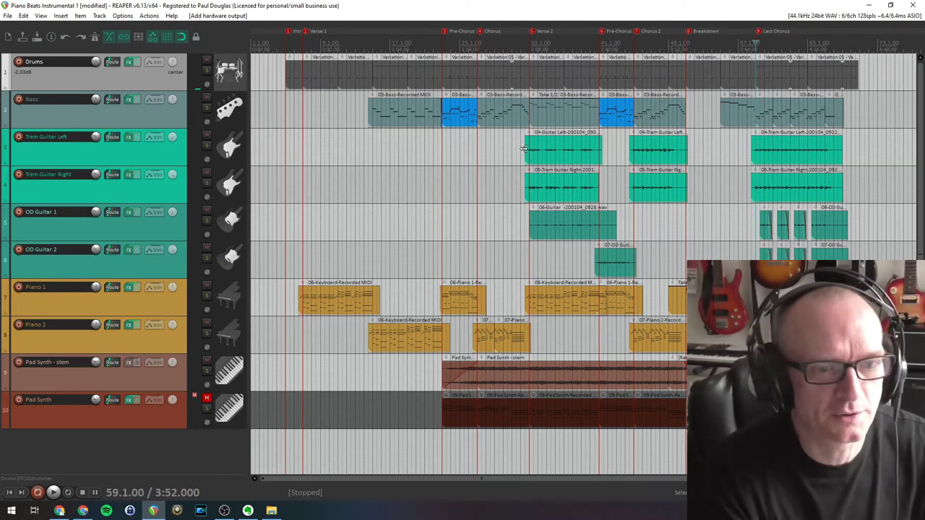
Step: Open the Mixer with Ctrl+M, then reposition and enlarge its window
key("ctrl+m")
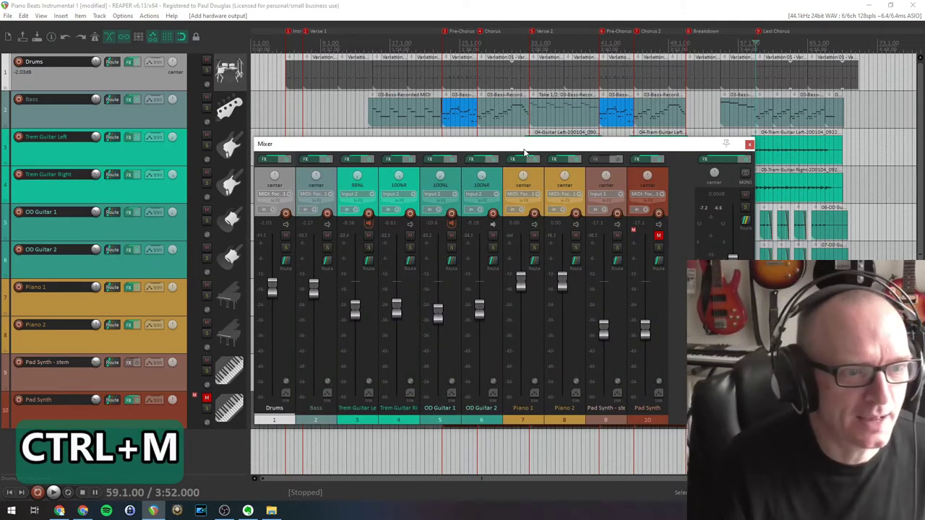
left_click_drag(525, 153, 441, 134)
left_click_drag(684, 414, 762, 440)
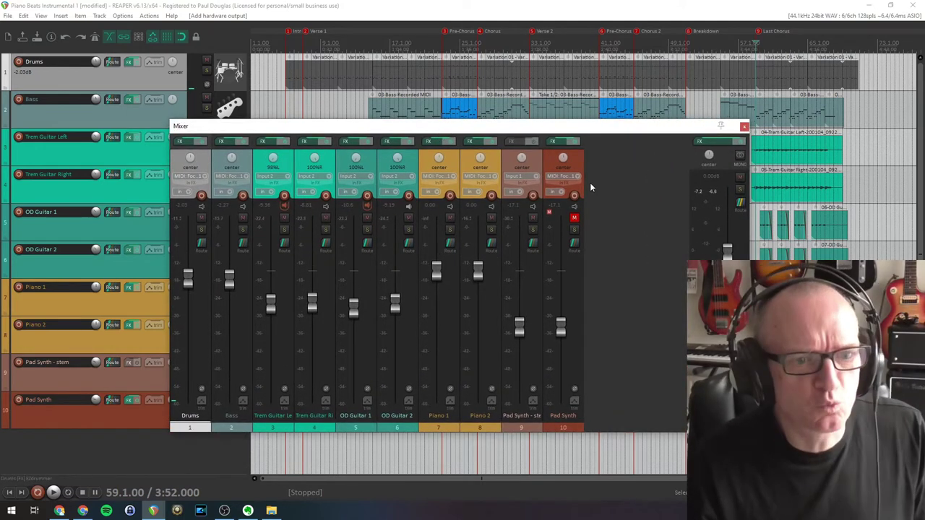
left_click_drag(476, 127, 457, 122)
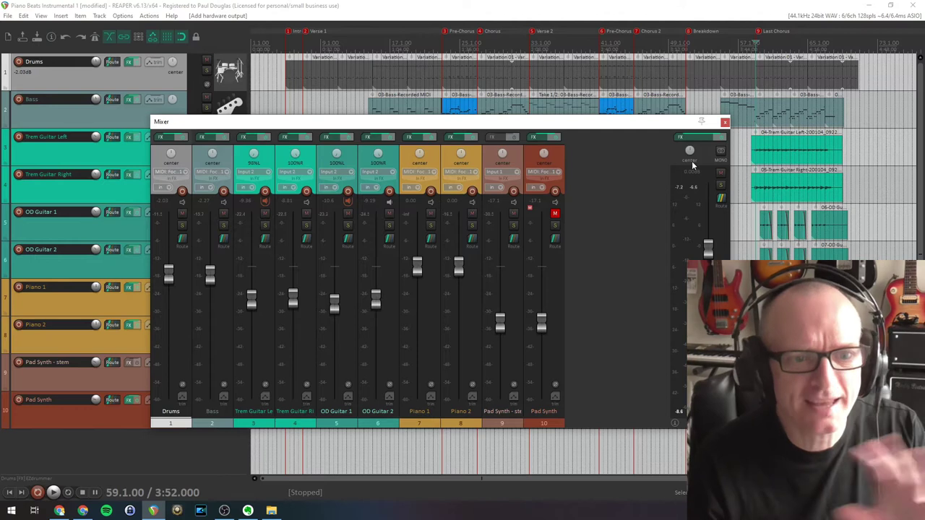
Step: Toggle auto-arrange of mixer strips and try dragging Pad Synth before Piano 1
right_click(587, 170)
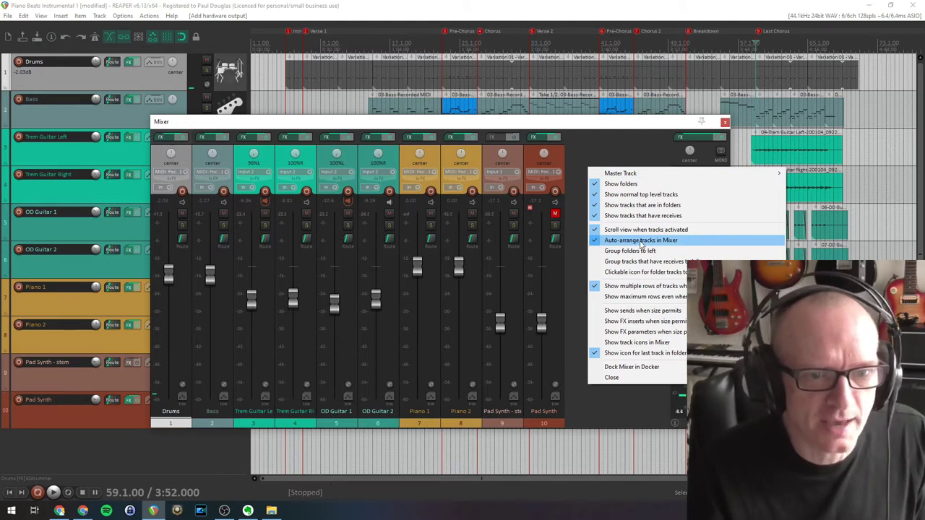
left_click(629, 240)
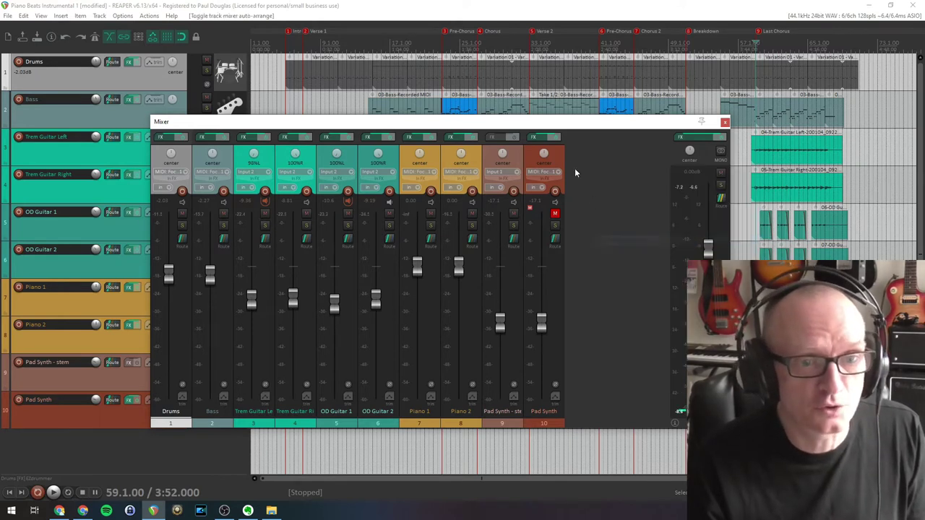
left_click(562, 156)
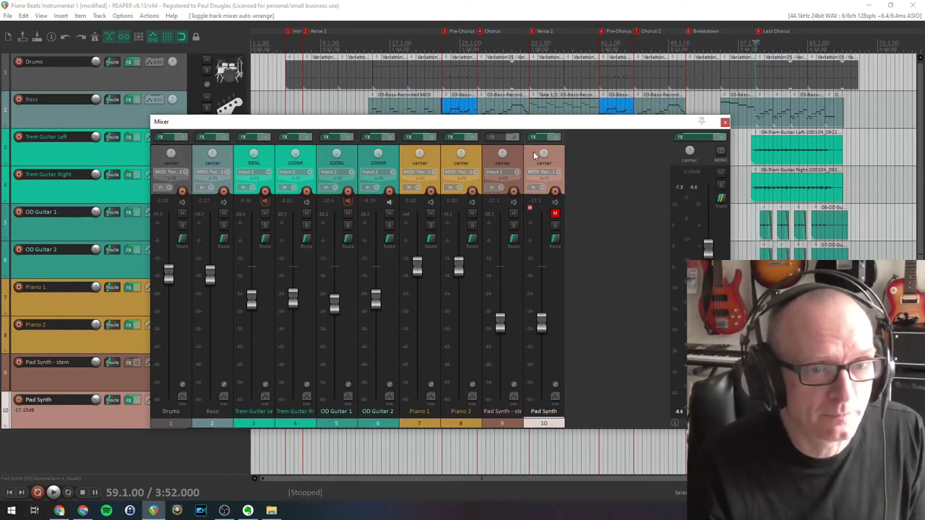
left_click_drag(535, 157, 575, 162)
Step: Narrow and re-widen the mixer, then turn off multiple rows of strips
right_click(582, 168)
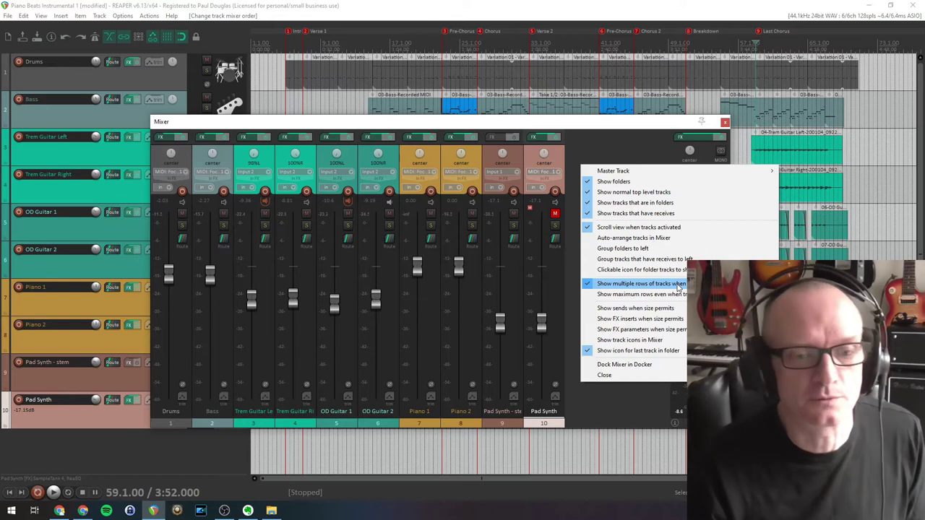
left_click(615, 161)
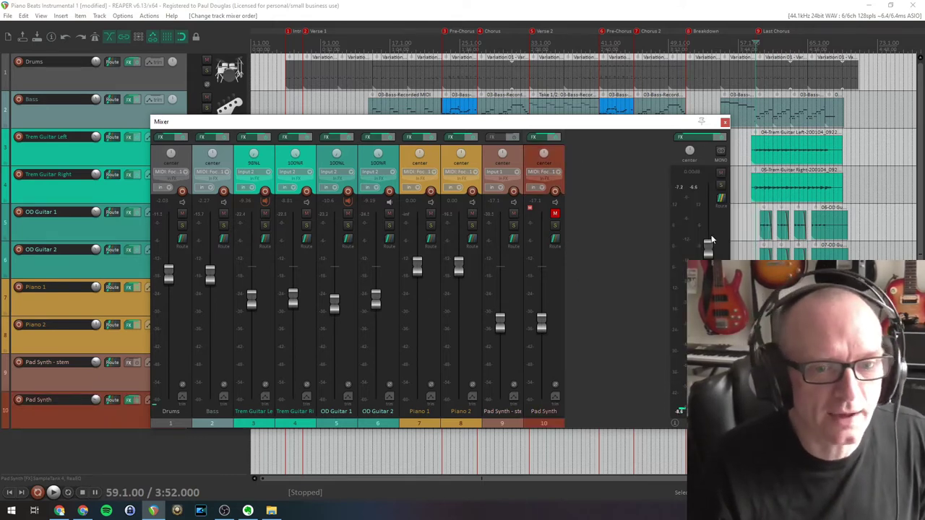
left_click_drag(730, 229, 430, 227)
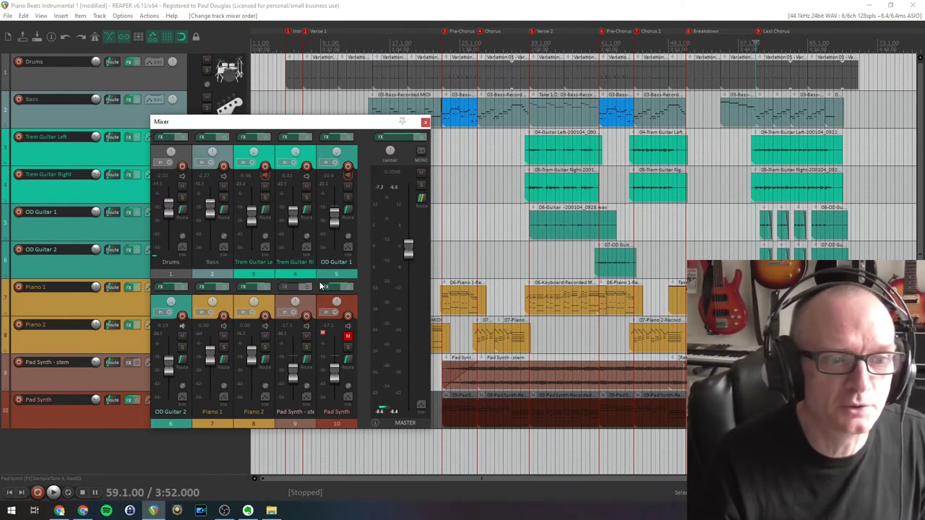
left_click_drag(430, 230, 672, 227)
right_click(593, 218)
left_click(628, 338)
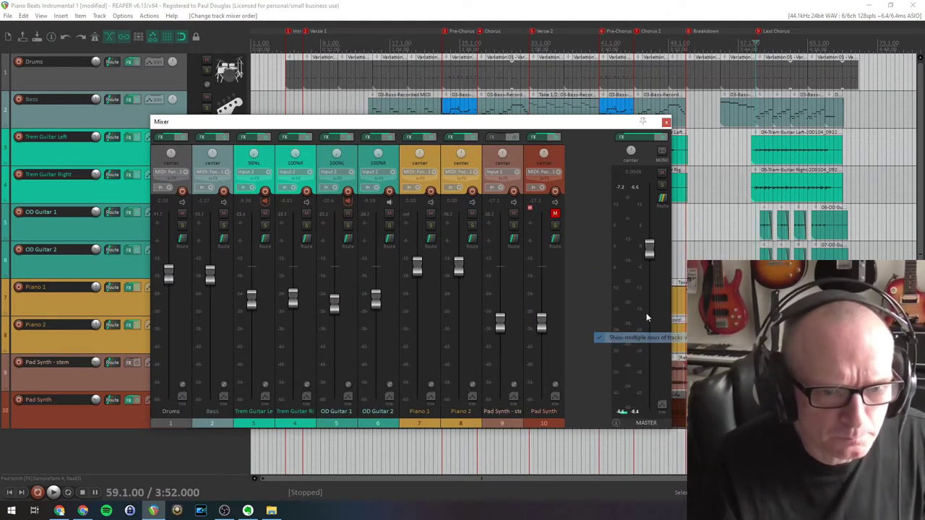
Step: Resize the mixer to show all ten strips, re-enable multiple rows, then maximize and restore it
left_click_drag(669, 292, 346, 292)
left_click_drag(176, 426, 262, 426)
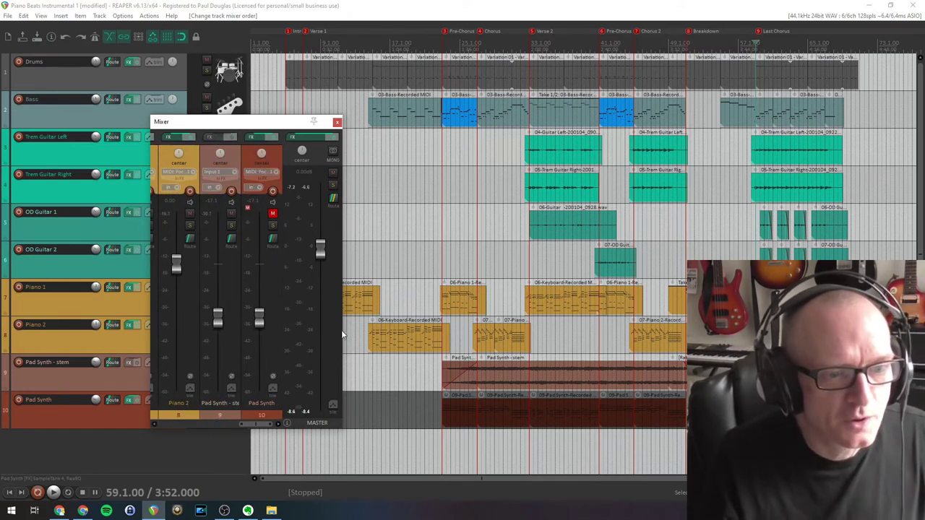
left_click_drag(344, 335, 701, 318)
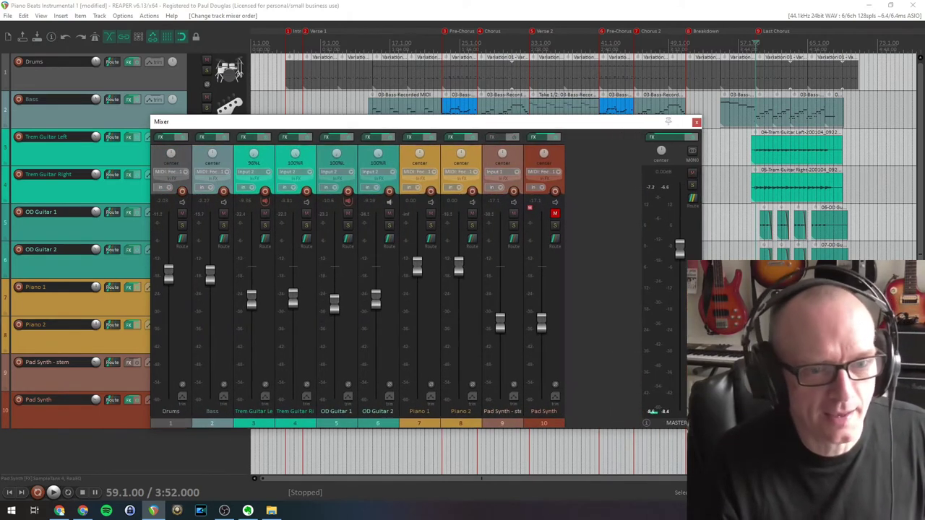
right_click(604, 247)
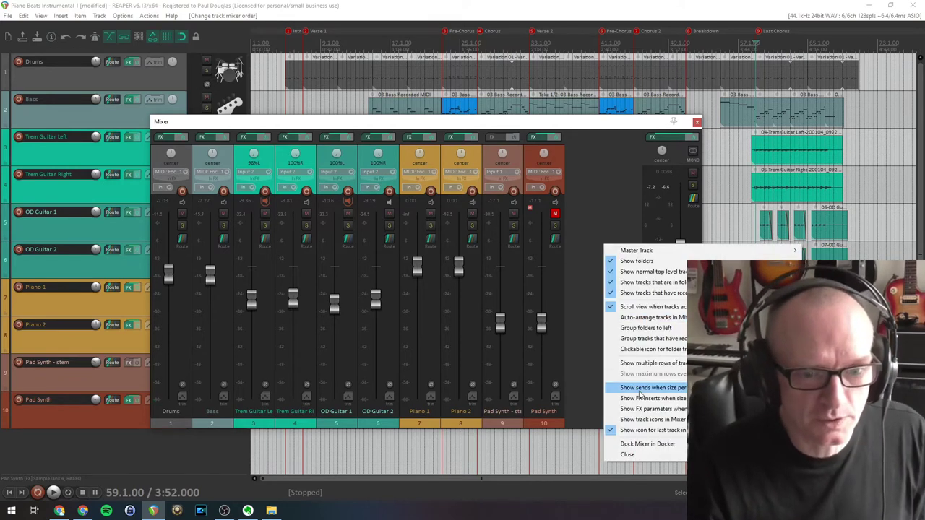
left_click(631, 350)
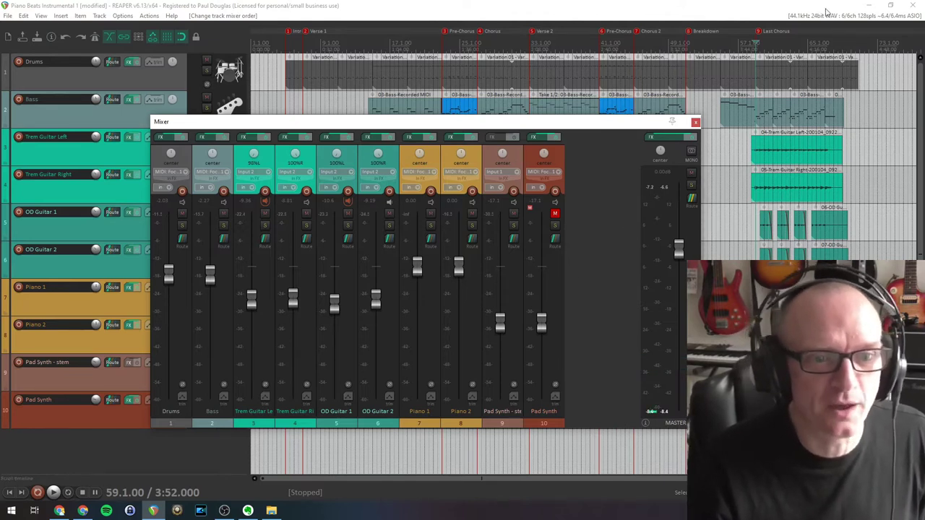
double_click(607, 124)
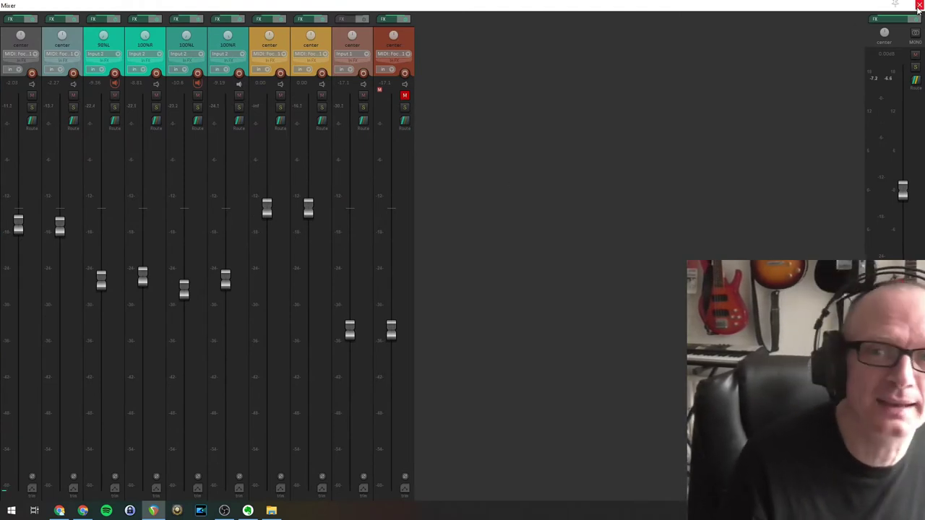
double_click(797, 5)
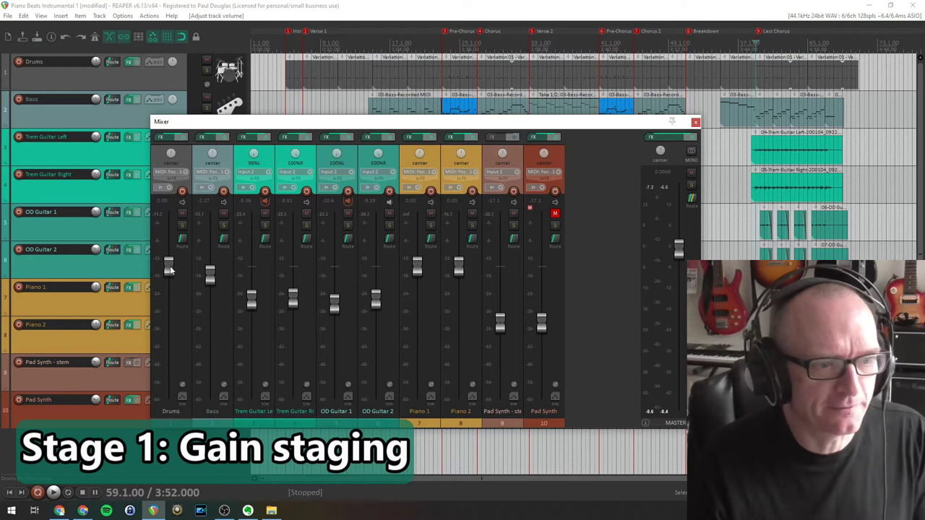
Step: Move the mixer aside and open the BIAS FX plugin from OD Guitar 1's FX slot
mouse_move(169, 269)
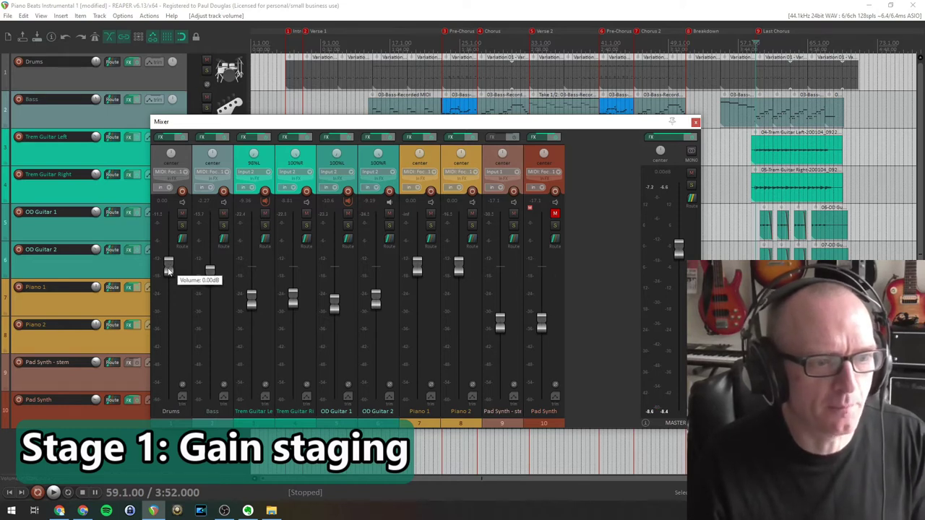
mouse_move(250, 267)
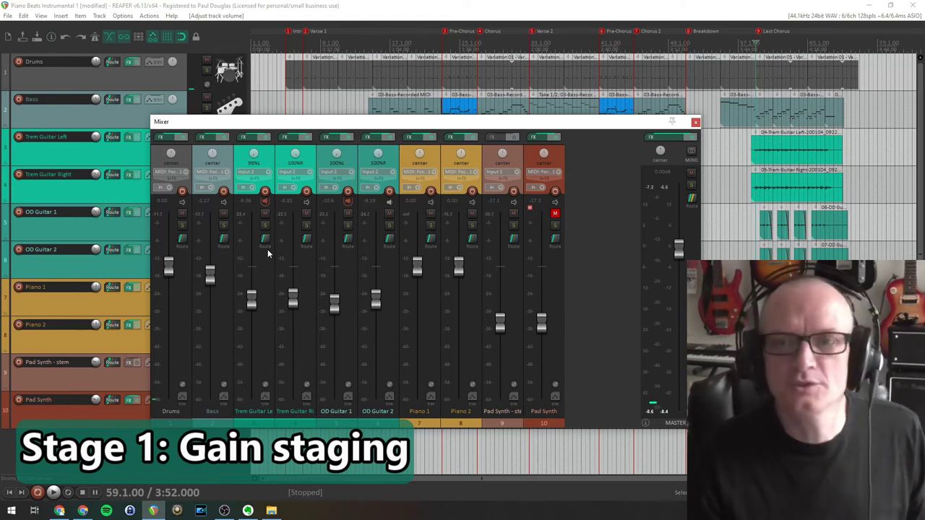
left_click_drag(365, 124, 470, 151)
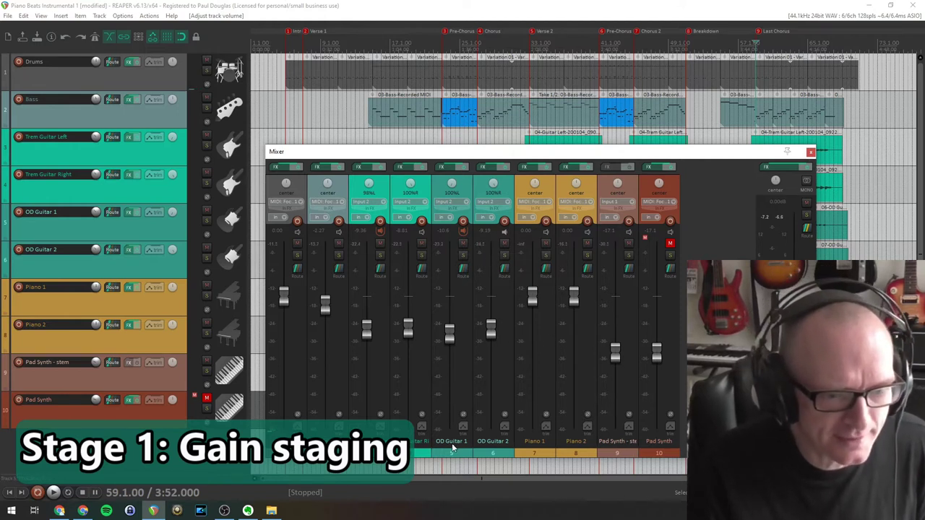
left_click(447, 169)
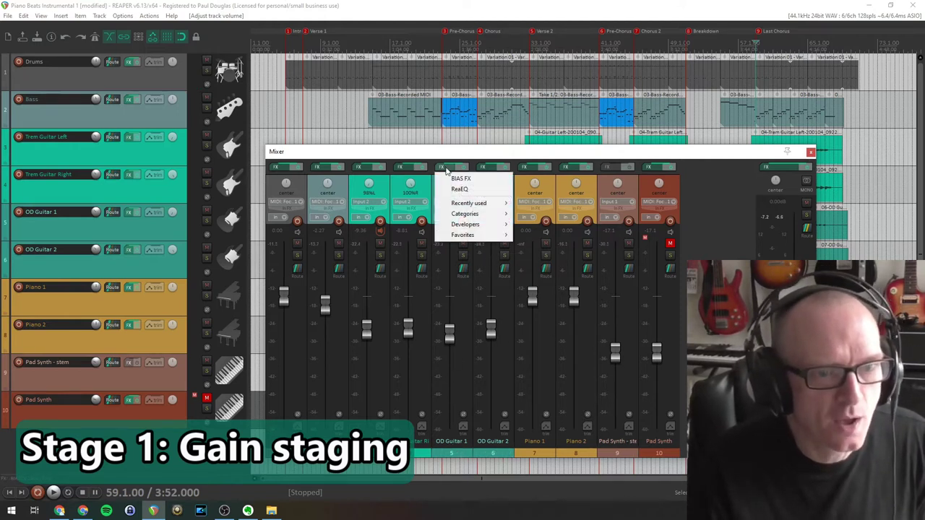
left_click(462, 180)
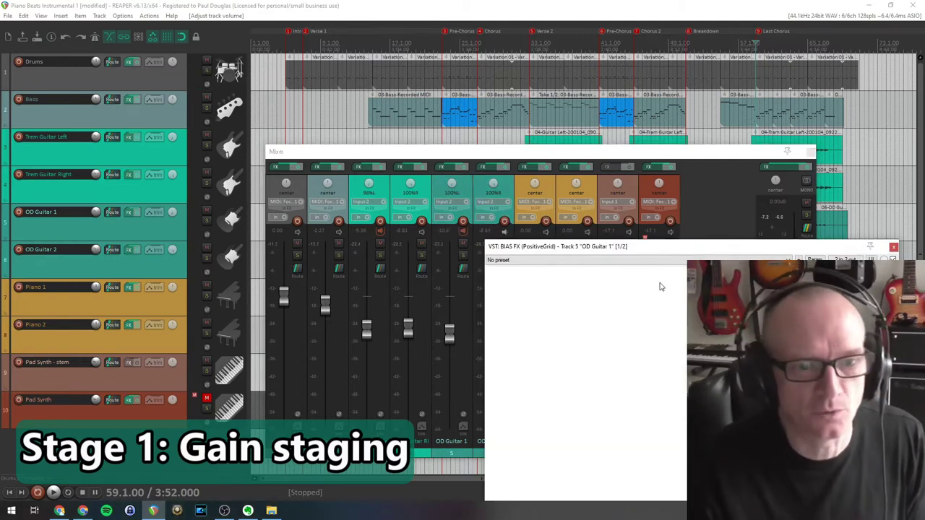
left_click_drag(651, 249, 468, 115)
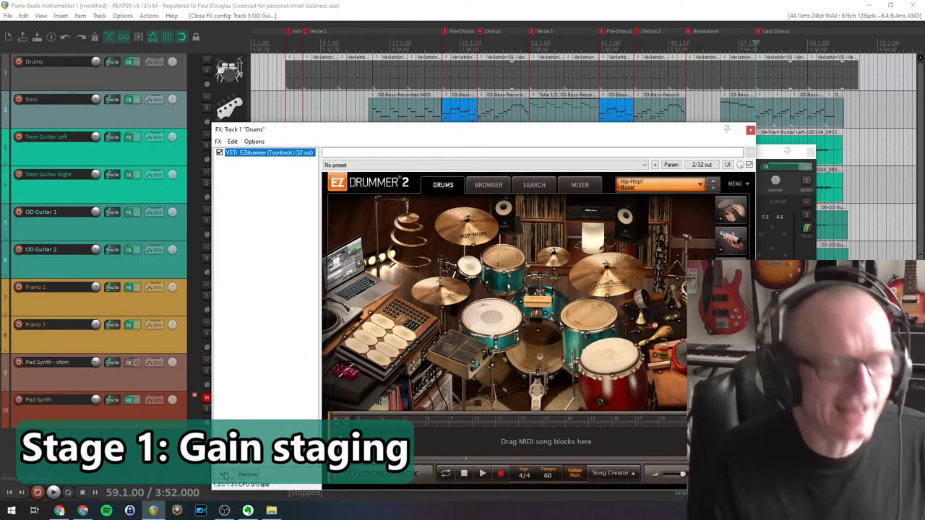
Step: Add JS: Volume Adjustment to the Drums chain after filtering plugins for 'vol'
left_click(224, 475)
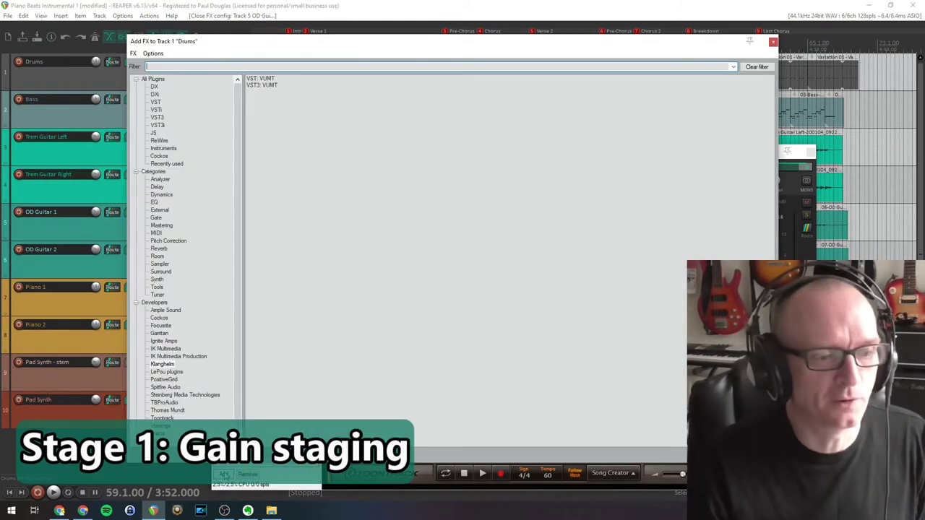
left_click(135, 78)
left_click(154, 79)
left_click(172, 65)
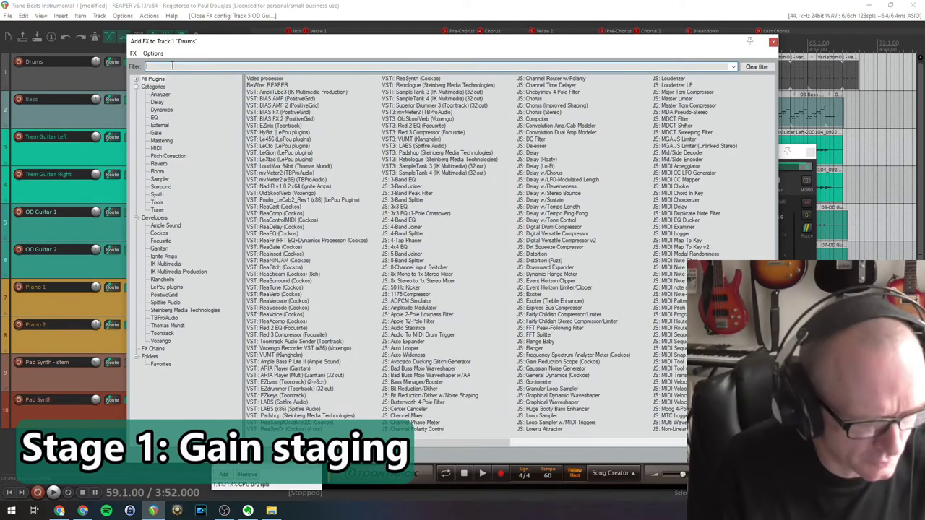
type("vol")
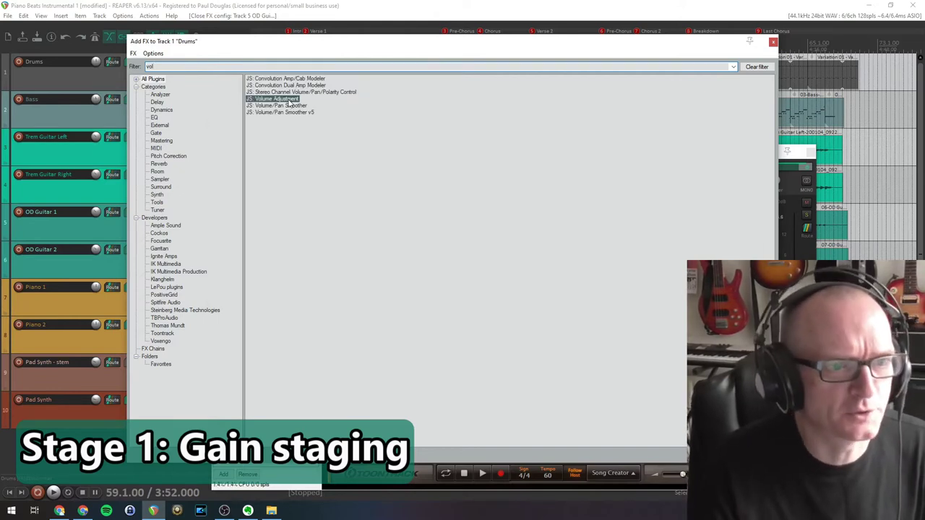
double_click(288, 99)
Step: Set the Volume Adjustment gain to 7.0 dB and close the Drums FX chain
left_click(532, 190)
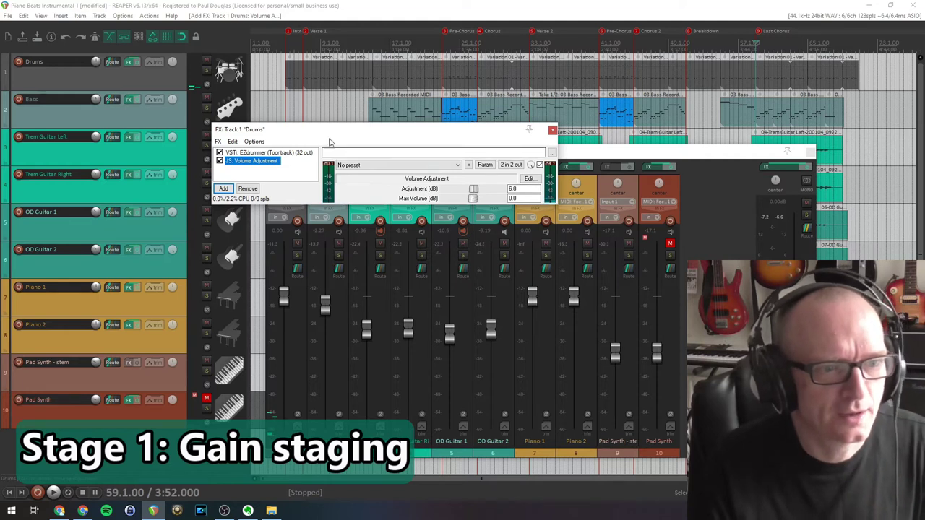
left_click(514, 189)
type("-12")
key("Return")
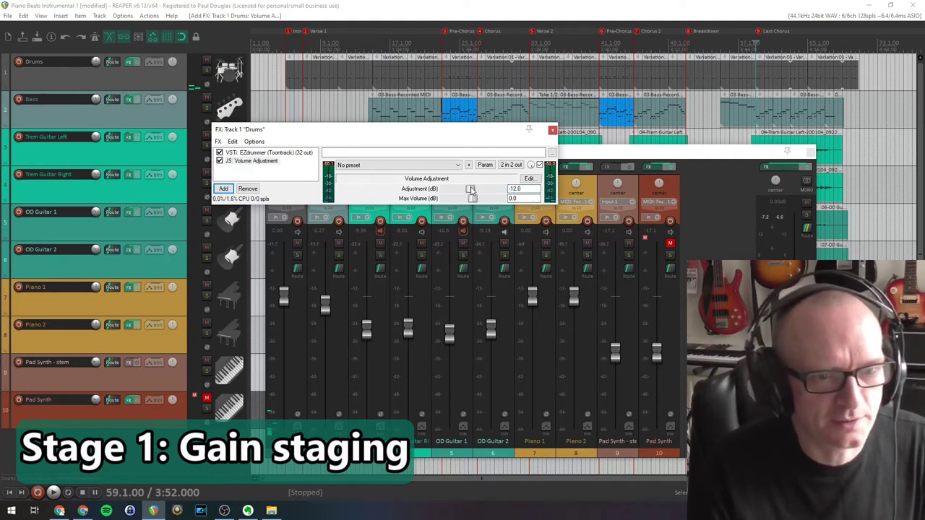
left_click_drag(472, 188, 468, 189)
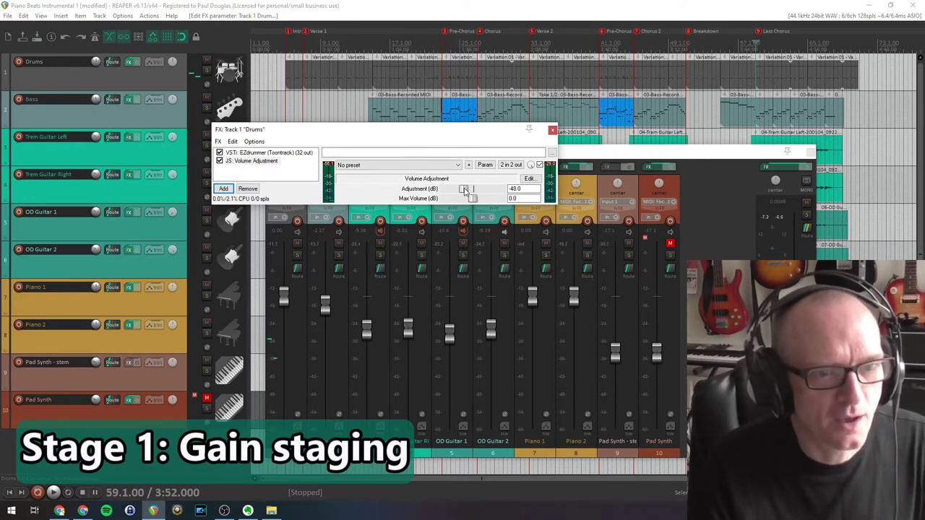
left_click(265, 162)
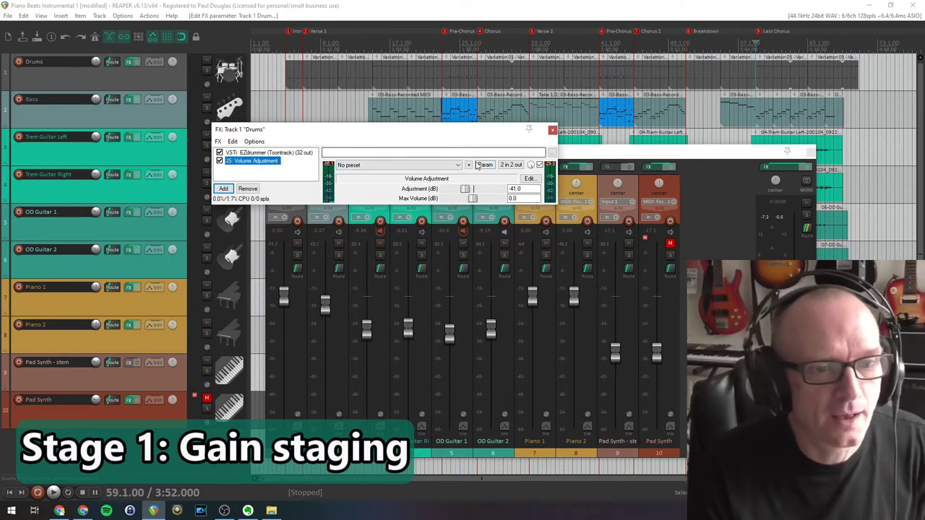
left_click_drag(466, 196, 475, 196)
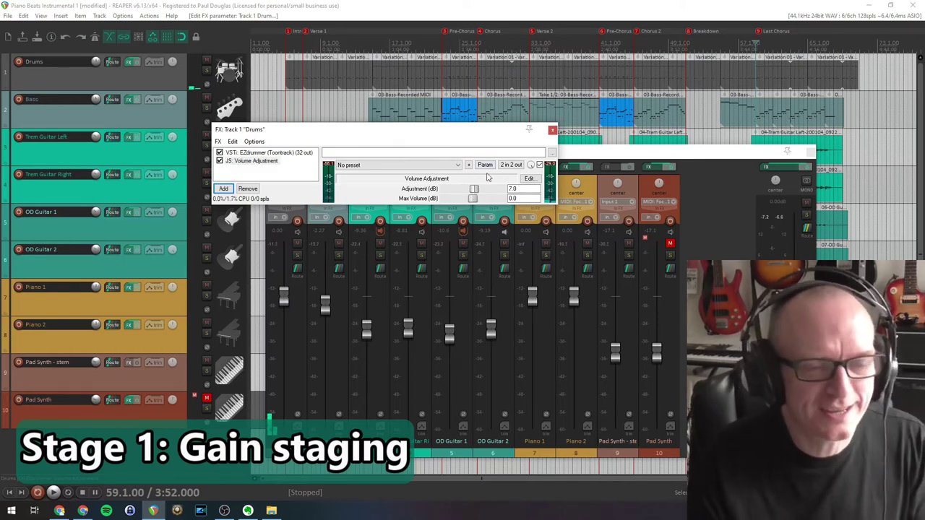
left_click(553, 131)
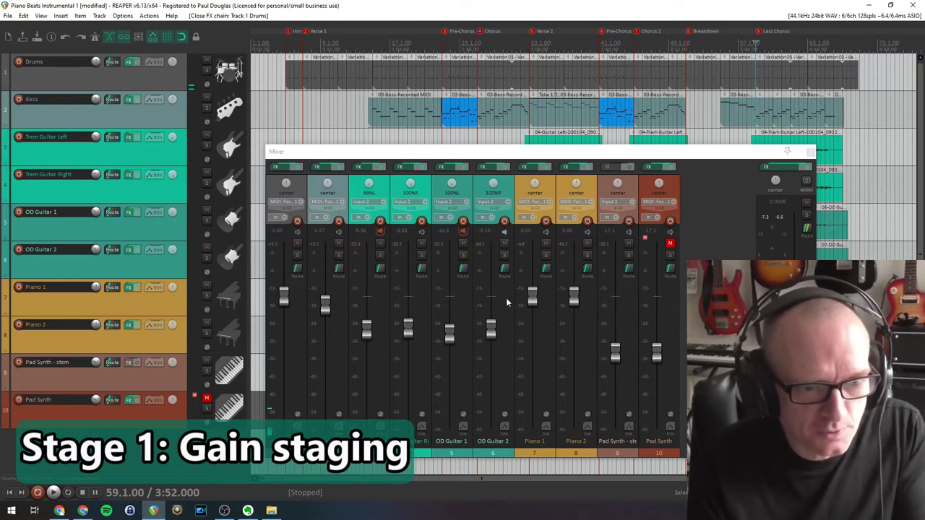
Step: Raise Bass slightly and reset Trem Guitar L/R, OD Guitar 1/2 and both Pad Synth tracks to 0 dB
left_click_drag(326, 306, 326, 296)
double_click(367, 332)
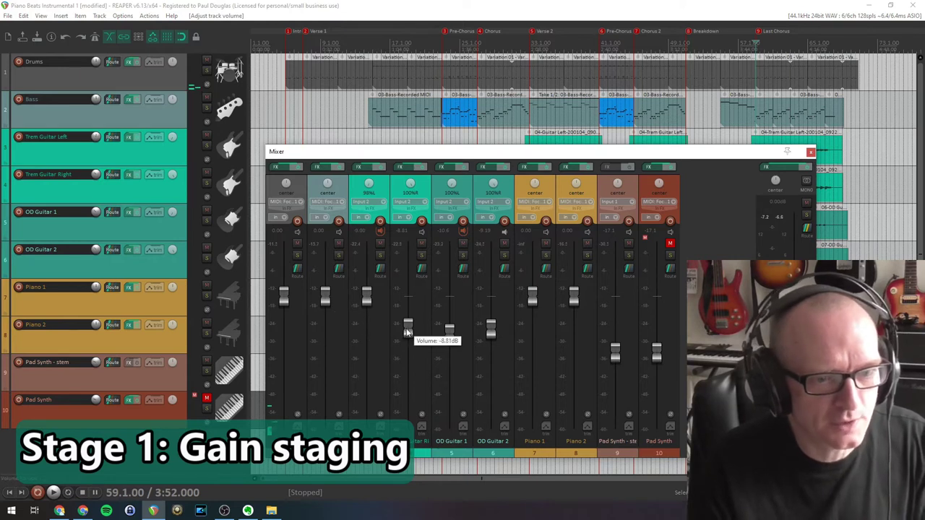
double_click(407, 331)
double_click(449, 333)
double_click(491, 330)
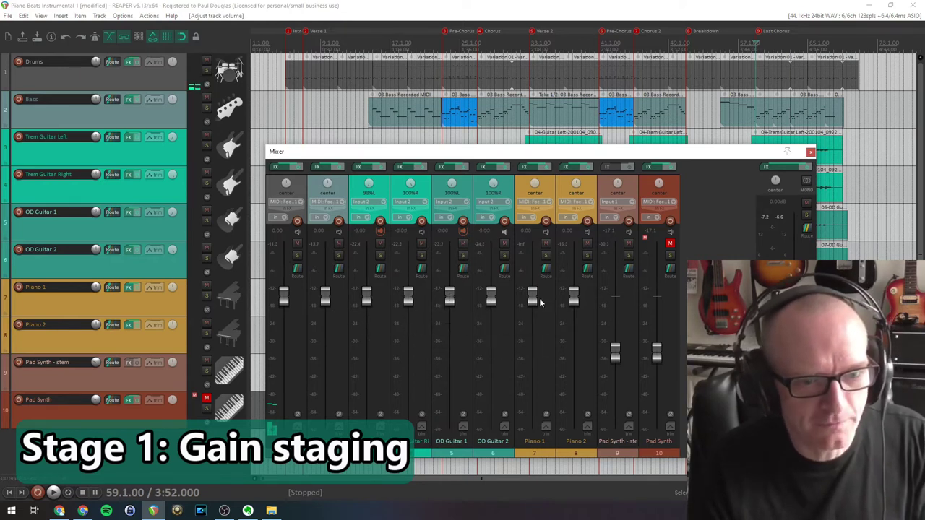
double_click(615, 355)
double_click(655, 354)
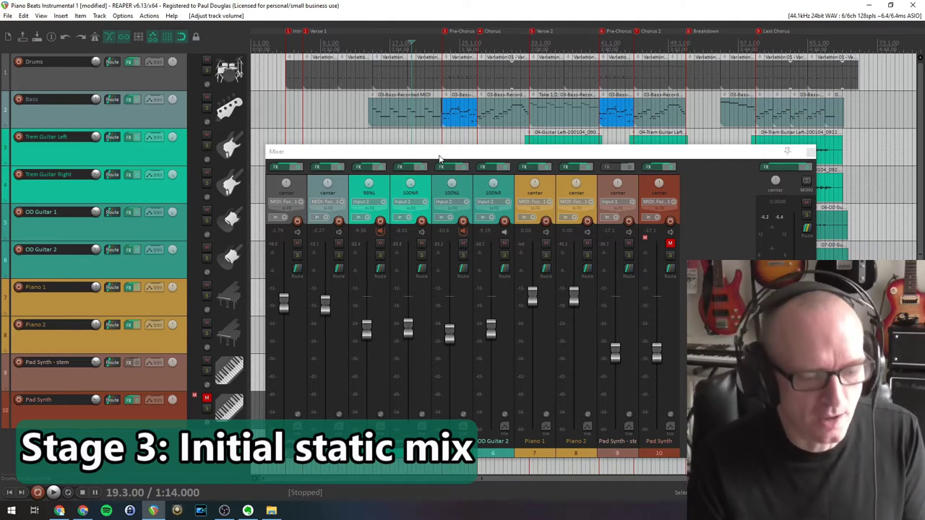
Step: While the mix plays, raise Piano 2 to +1.81 dB and lower Bass to -4.12 dB
key("space")
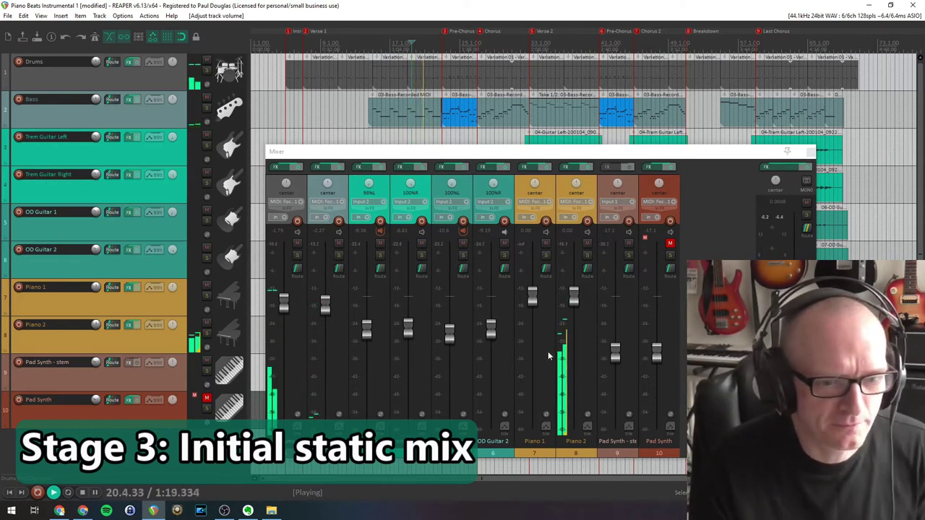
left_click_drag(573, 300, 571, 297)
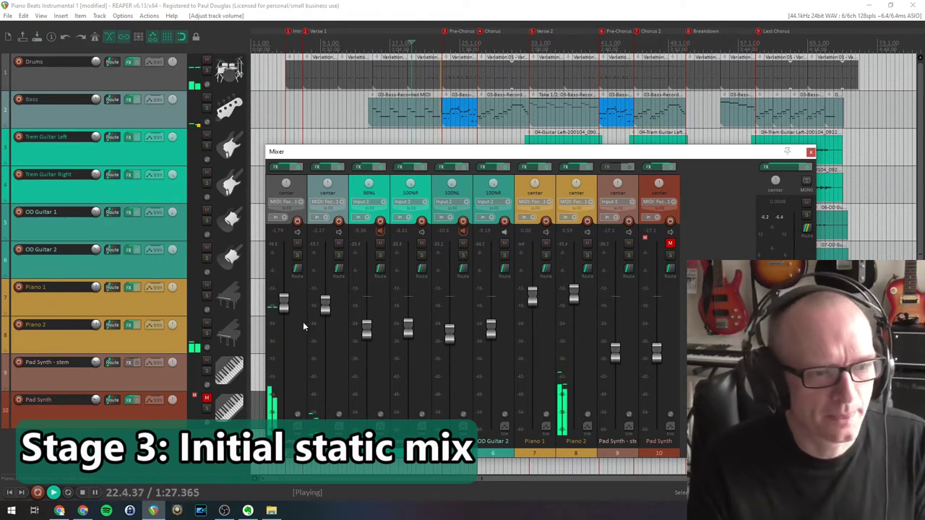
left_click_drag(326, 305, 326, 315)
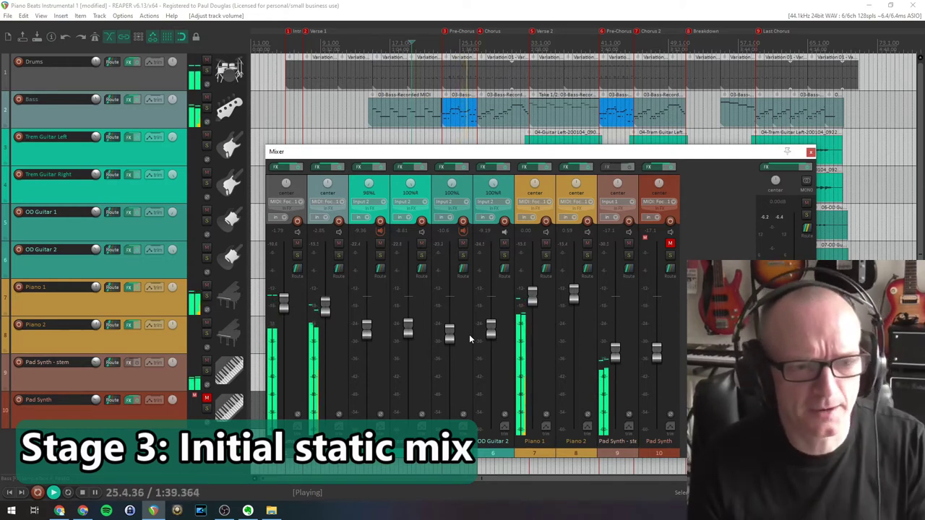
key("space")
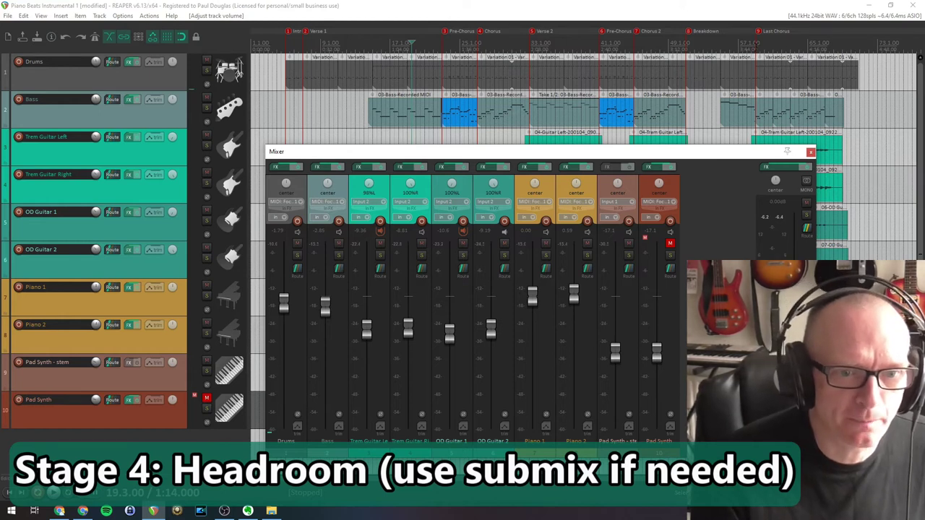
Step: Play from bar 59, reset the master peak readout, then stop playback
left_click(755, 72)
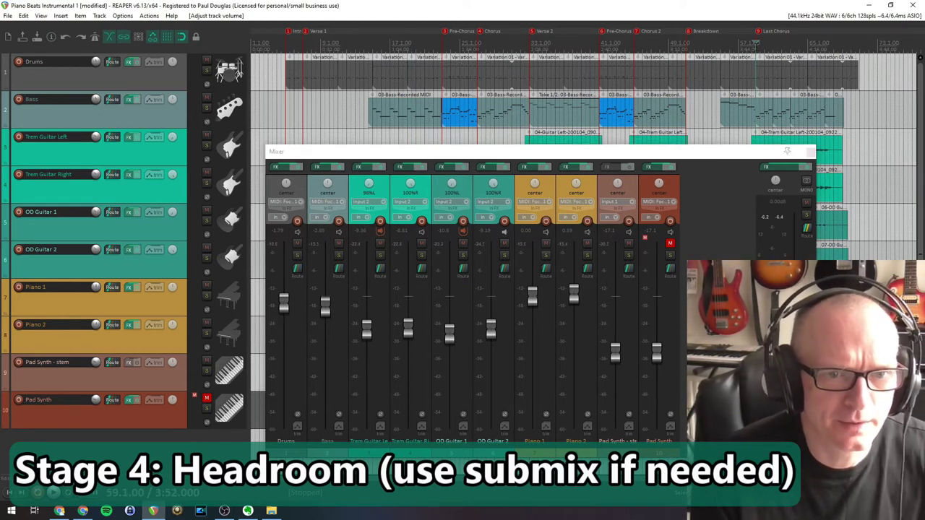
key("space")
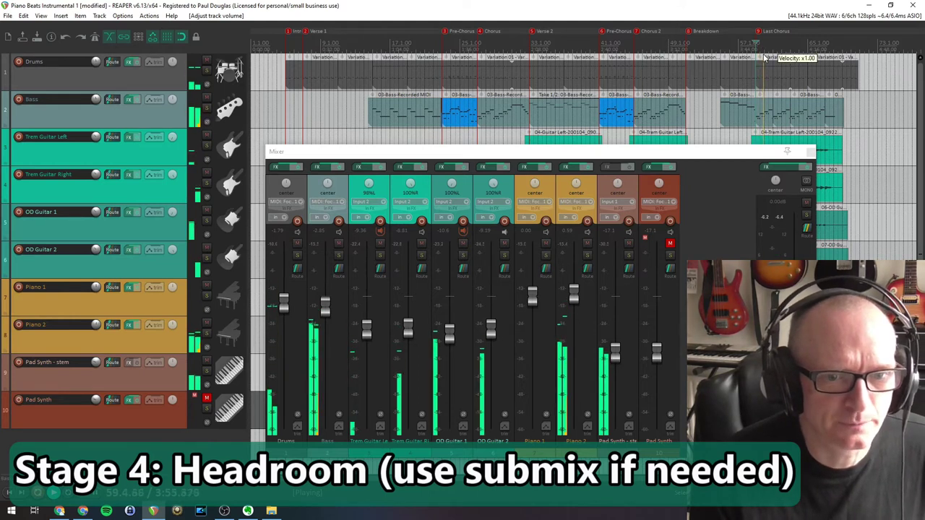
left_click(775, 219)
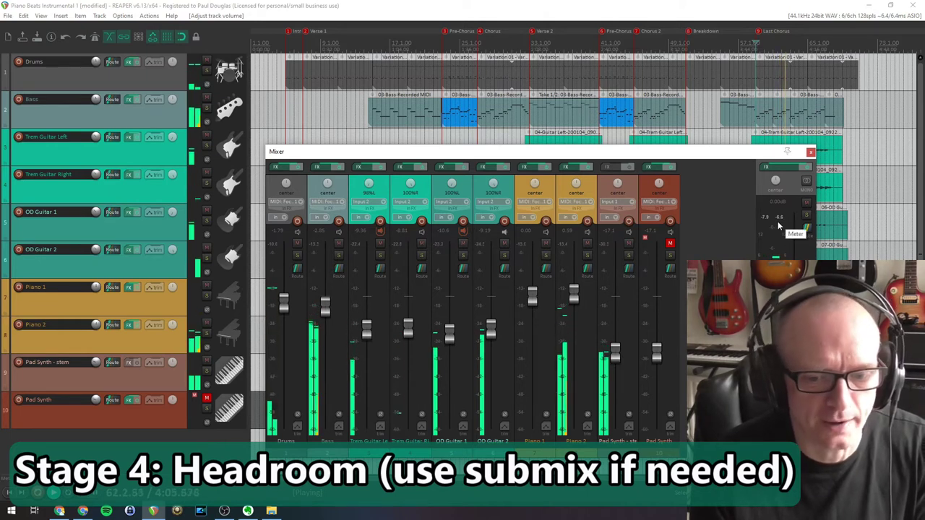
key("space")
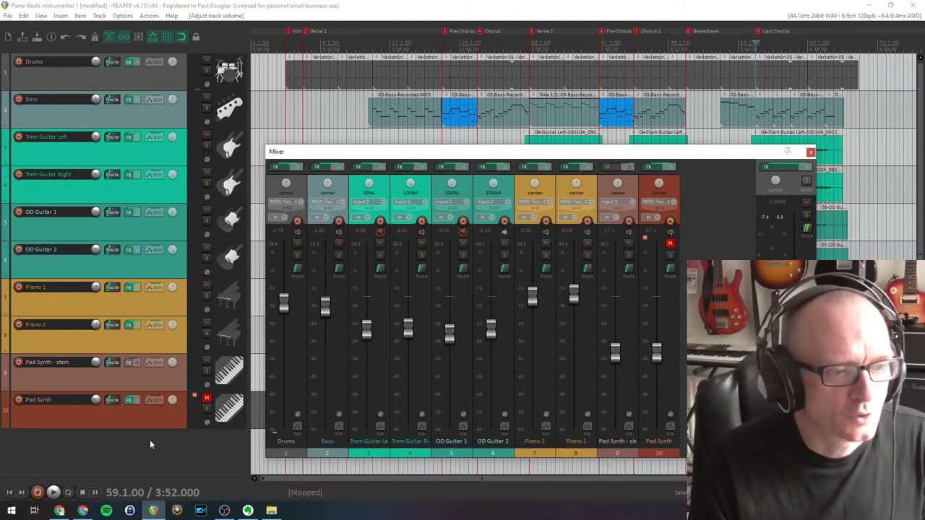
Step: Insert a new track 11 at the bottom and name it SUBMIX
double_click(150, 439)
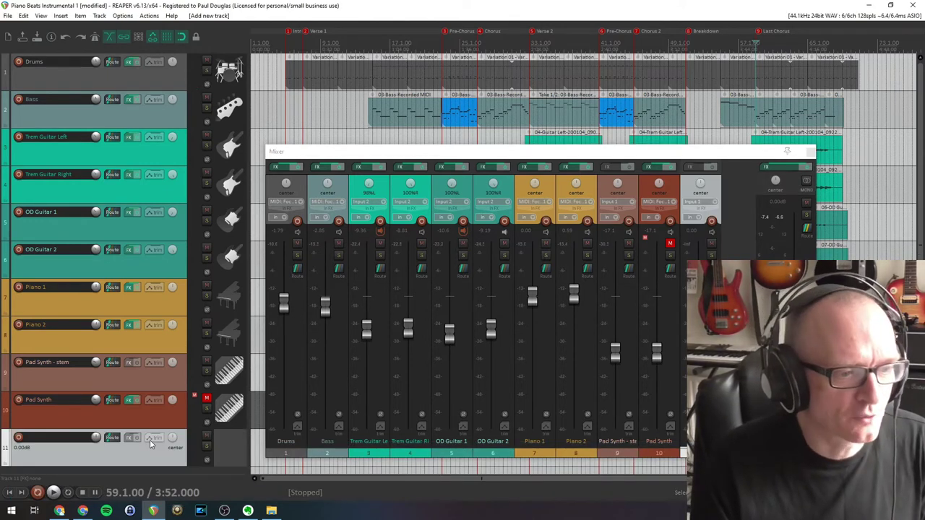
double_click(49, 439)
type("SUB")
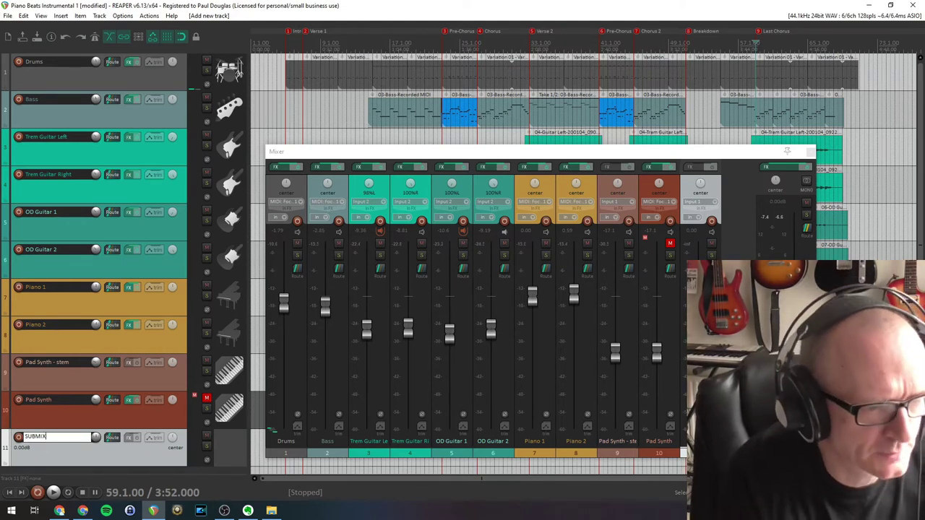
type("MIX")
key("Return")
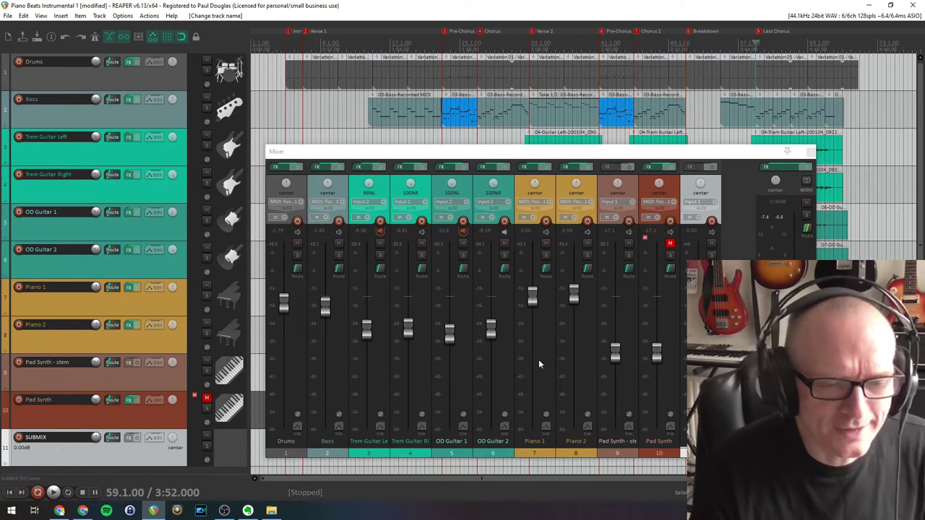
Step: Open and close the Drums track's routing settings
left_click(282, 206)
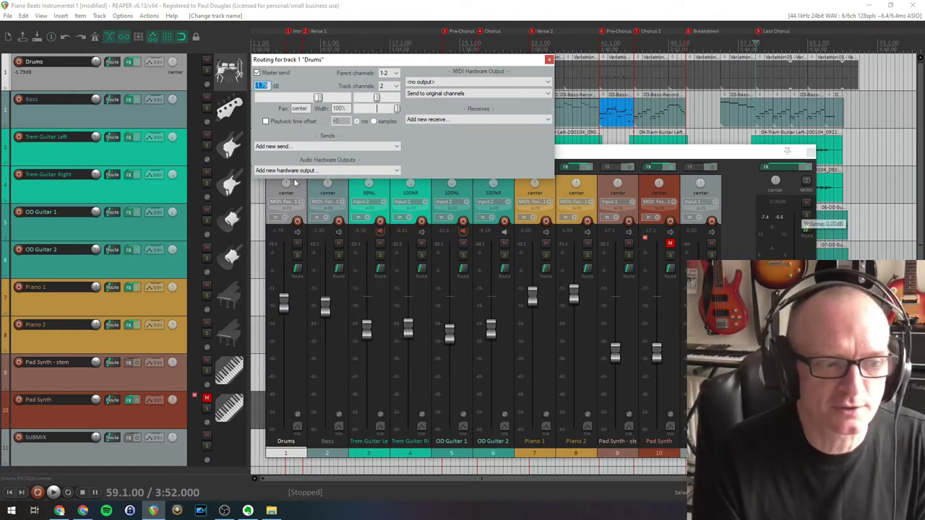
left_click(60, 451)
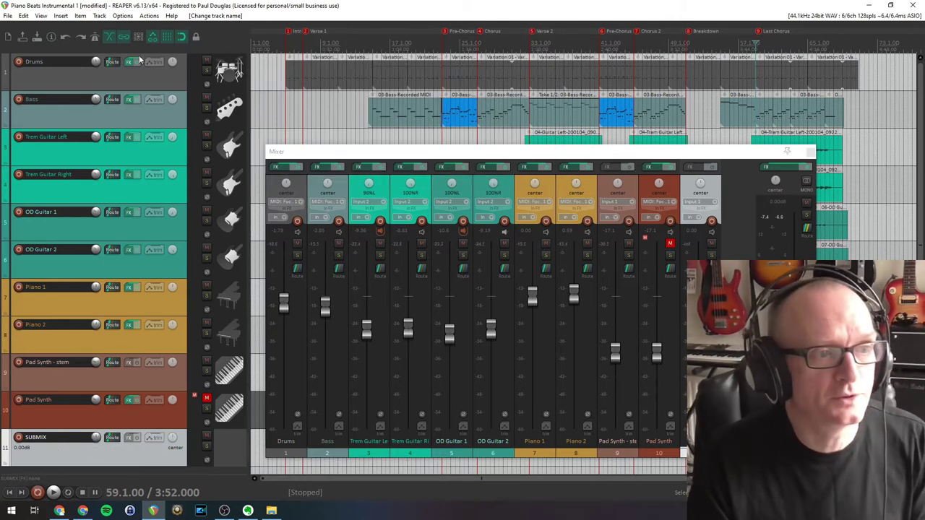
left_click(42, 16)
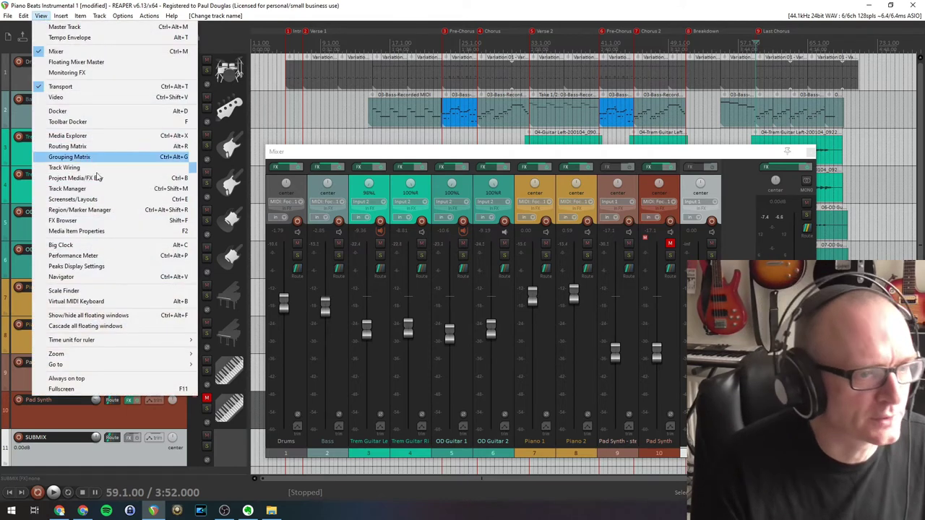
Step: In the Routing Matrix, remove master sends for Drums through Pad Synth and send them to SUBMIX
left_click(95, 146)
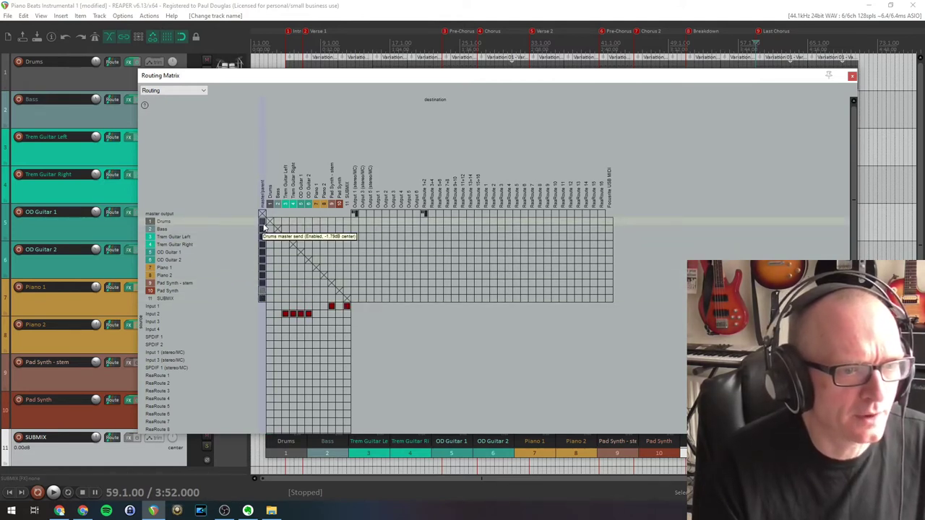
left_click_drag(263, 226, 264, 284)
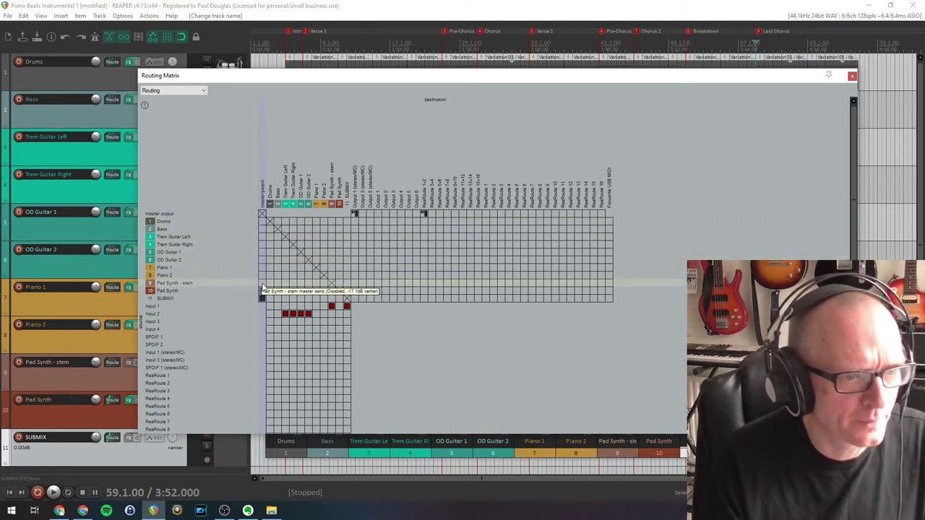
left_click(269, 291)
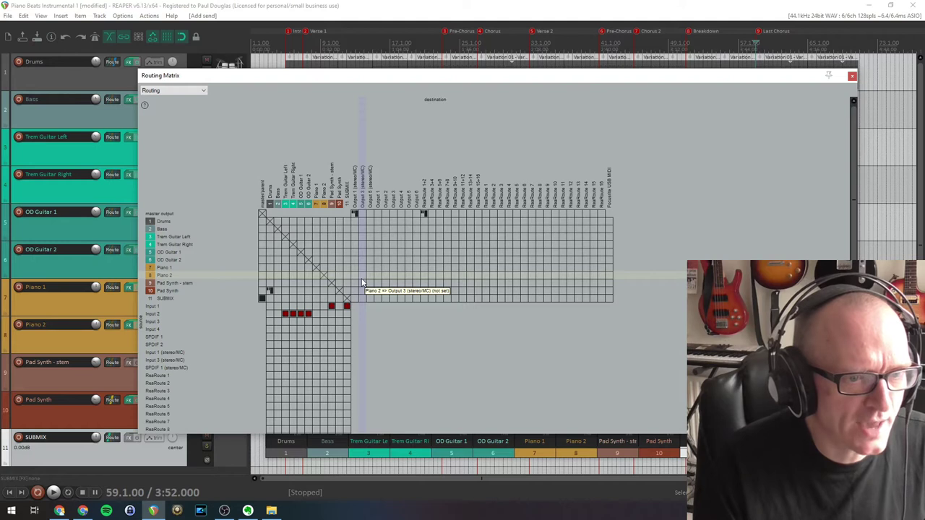
left_click_drag(347, 225, 348, 296)
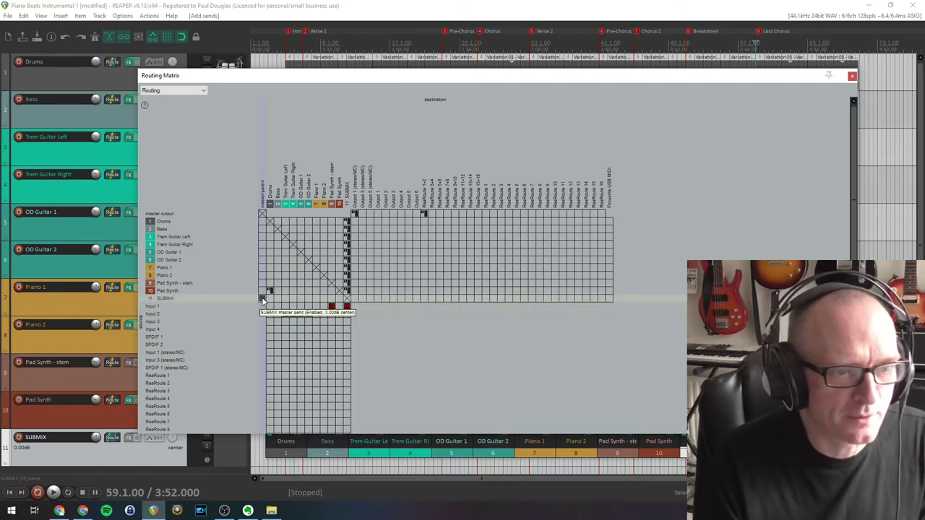
Step: Play the mix and pull the SUBMIX fader down to roughly -4.3 dB
left_click(852, 75)
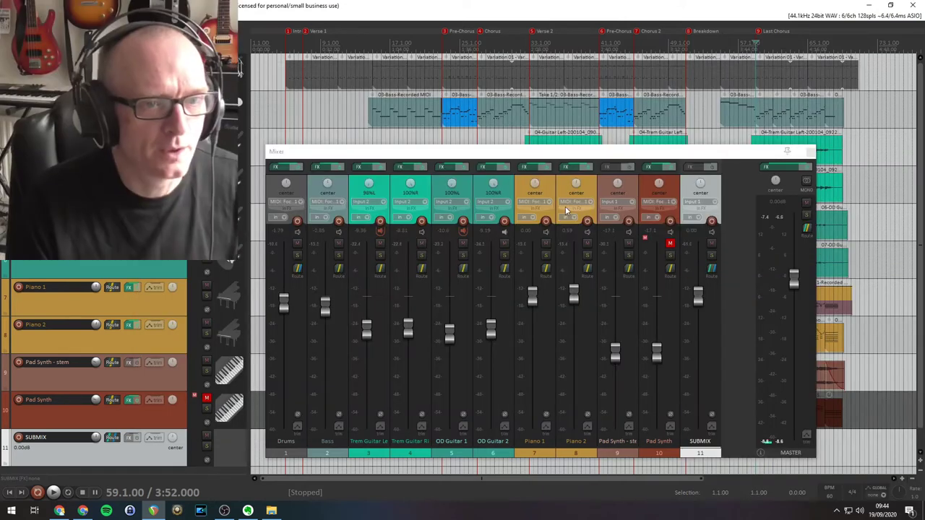
key("space")
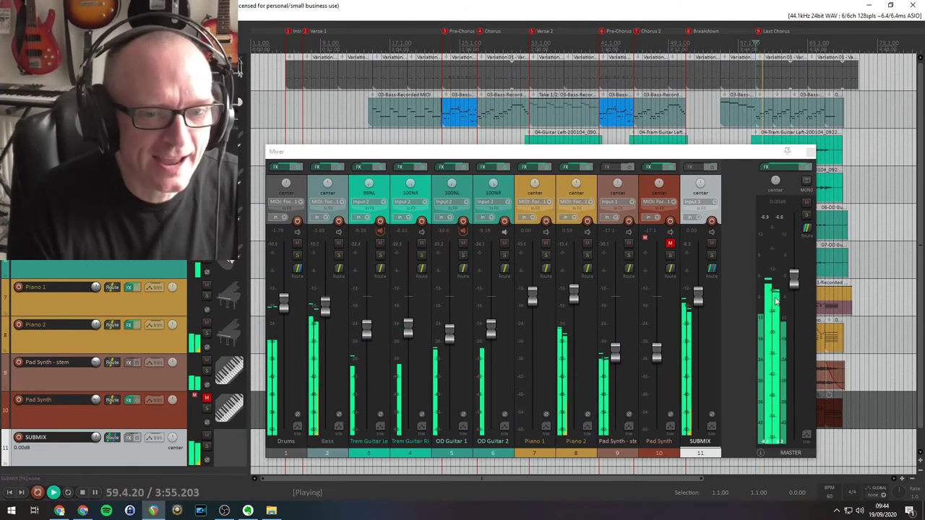
mouse_move(698, 300)
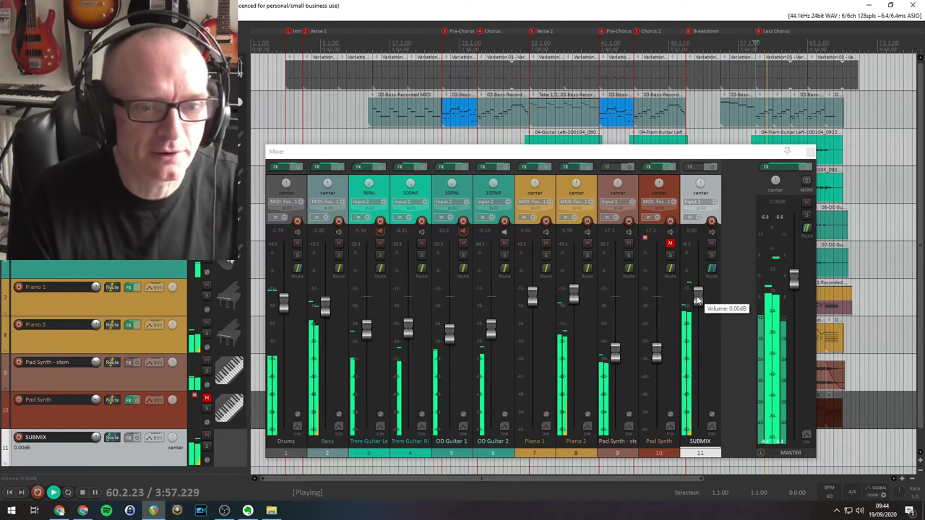
mouse_move(697, 299)
left_mouse_down()
mouse_move(699, 378)
mouse_move(699, 307)
left_mouse_up()
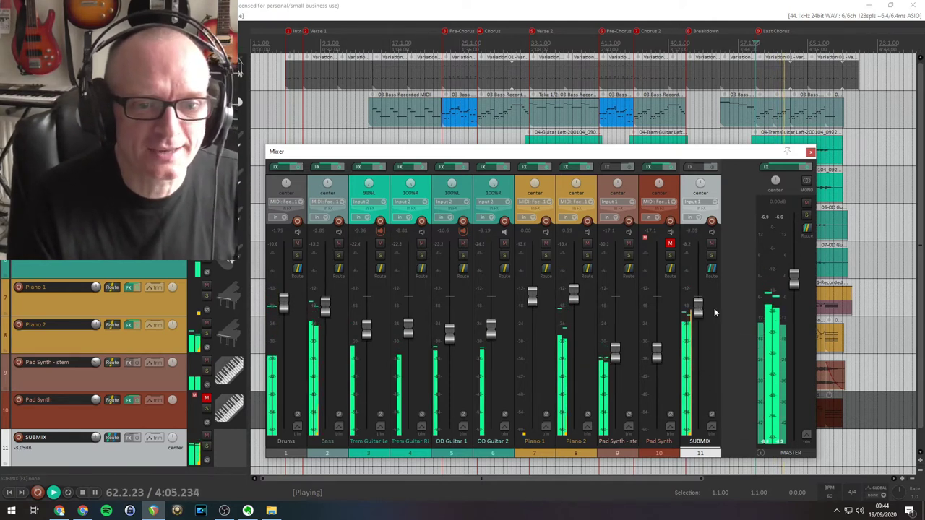
left_click_drag(698, 308, 700, 314)
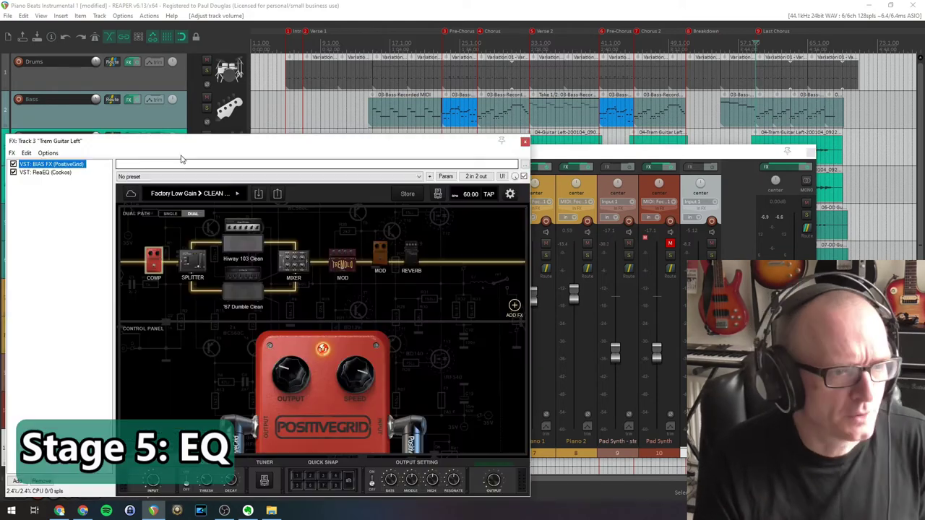
Step: Open Trem Guitar Left's FX chain and display the ReaEQ graph, repositioning the window
left_click(358, 167)
left_click_drag(183, 145, 295, 114)
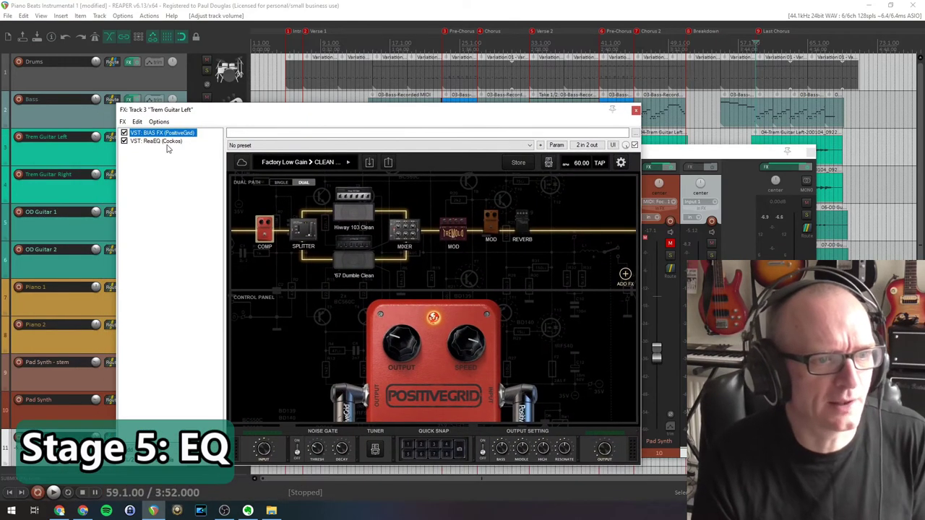
left_click(168, 142)
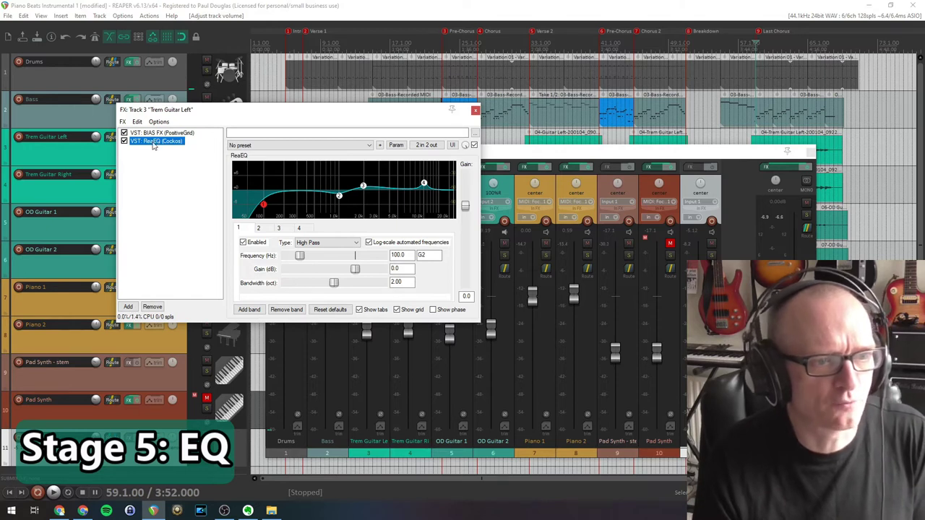
left_click_drag(241, 113, 292, 161)
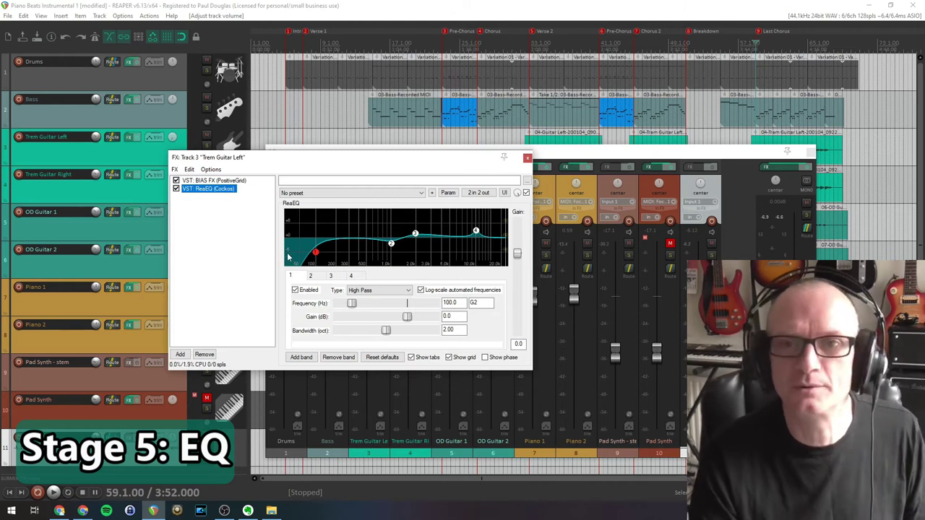
left_click(295, 290)
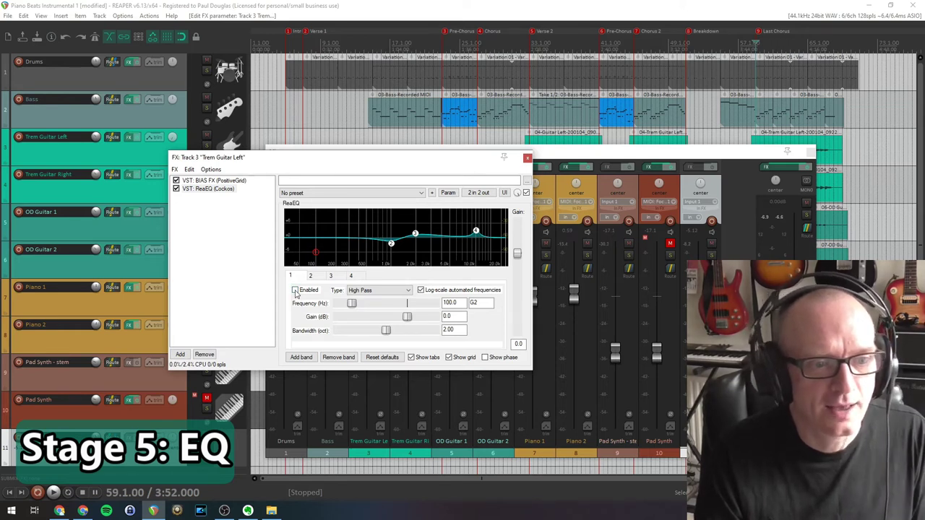
left_click(294, 290)
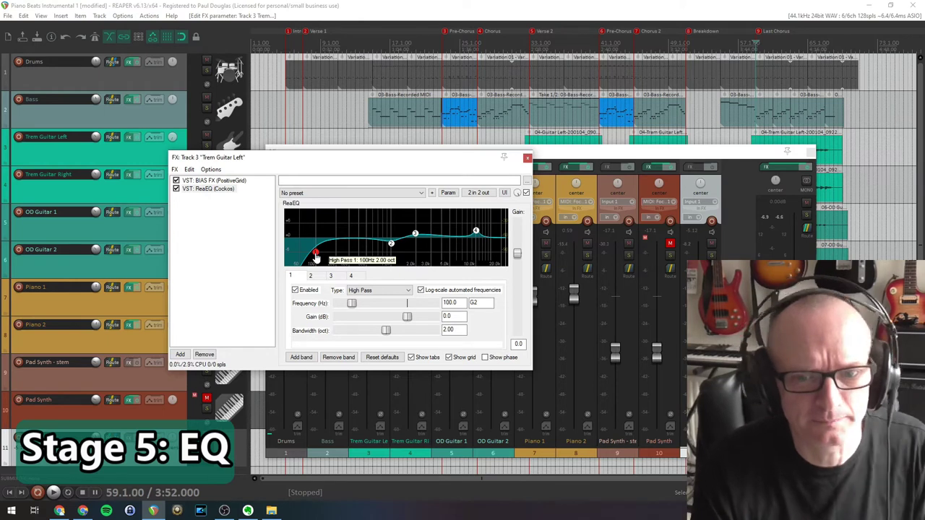
mouse_move(391, 248)
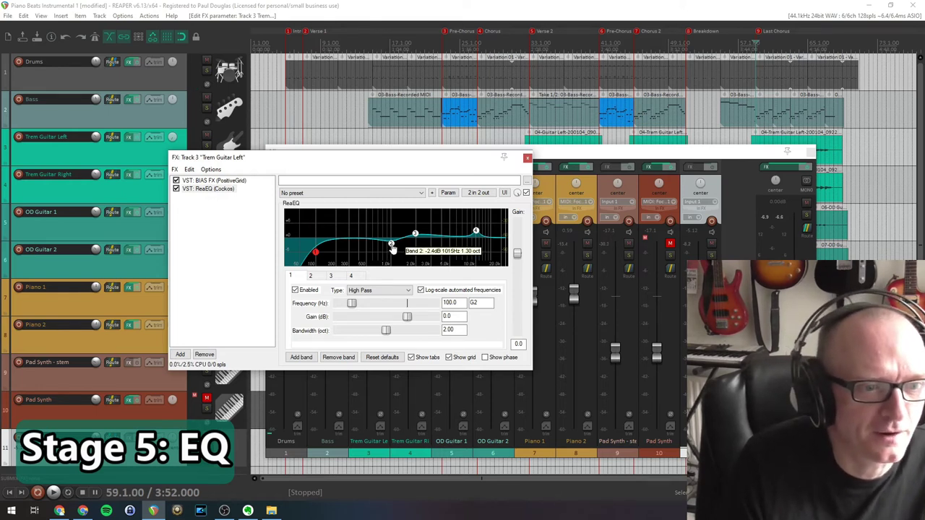
Step: Reshape ReaEQ band 2 near 1 kHz into a +5.4 dB boost with 0.38-octave bandwidth
left_click_drag(391, 247, 392, 261)
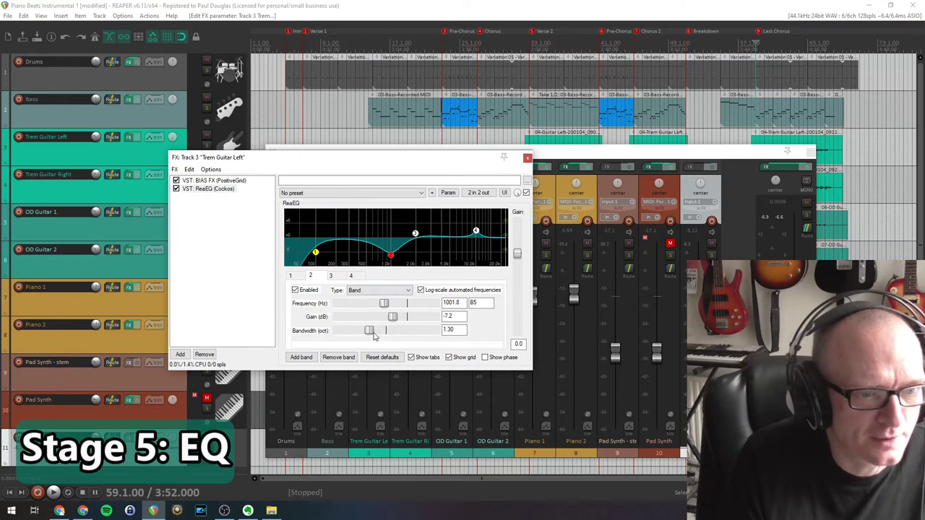
left_click_drag(369, 332, 344, 330)
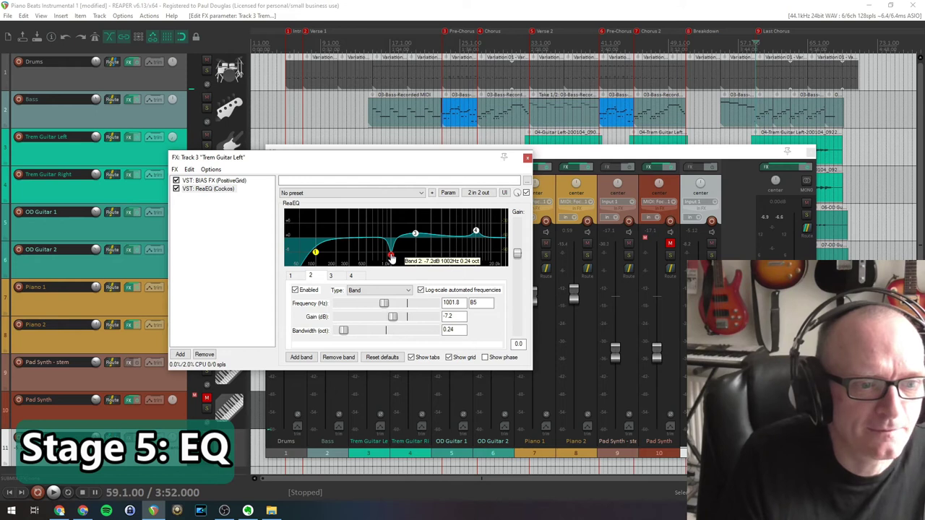
left_click_drag(390, 258, 390, 226)
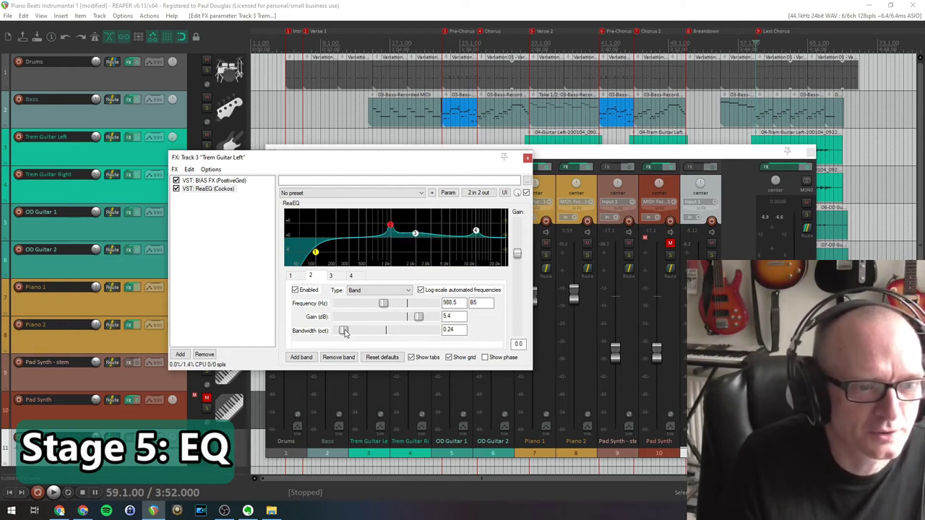
mouse_move(342, 333)
left_mouse_down()
mouse_move(383, 333)
mouse_move(348, 330)
left_mouse_up()
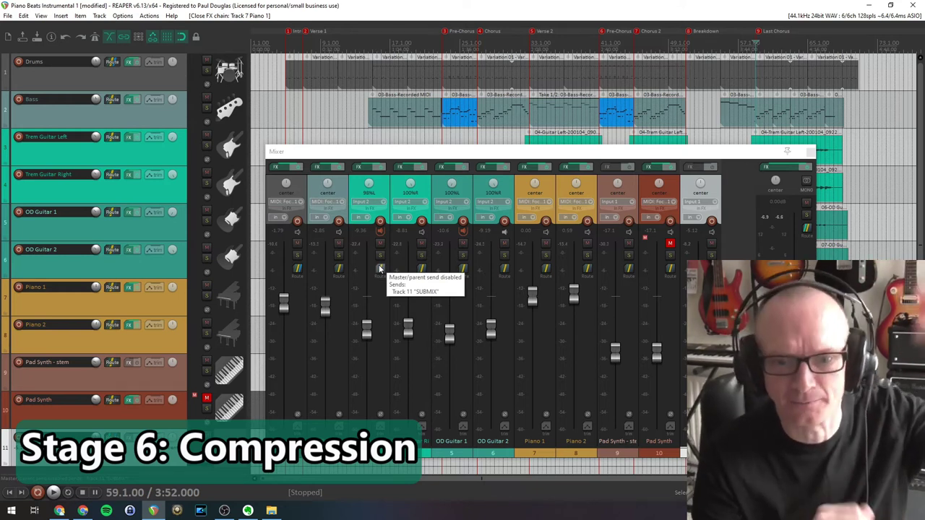
Step: Close the Trem Guitar Left FX window, leaving the Mixer open
left_click(607, 157)
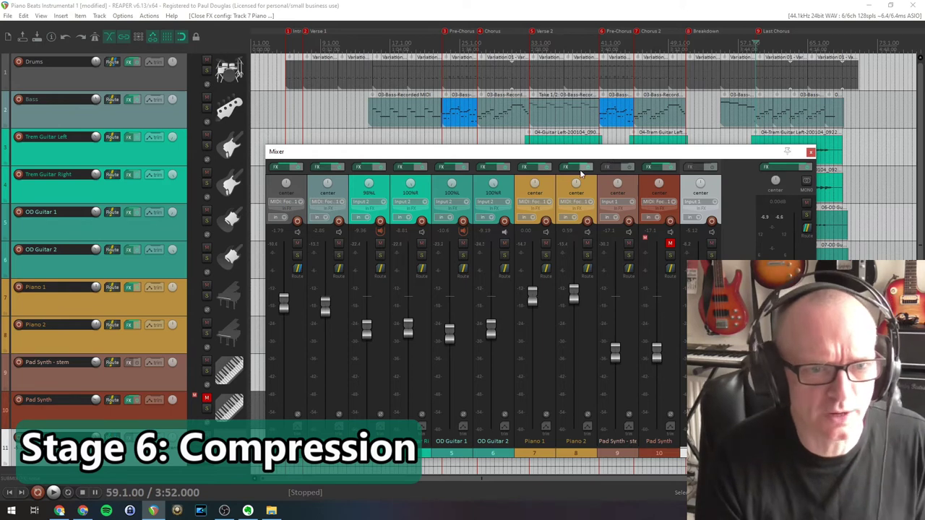
Step: Add a ReaComp compressor to Piano 2 and move its window over the track list
right_click(579, 173)
left_click(578, 209)
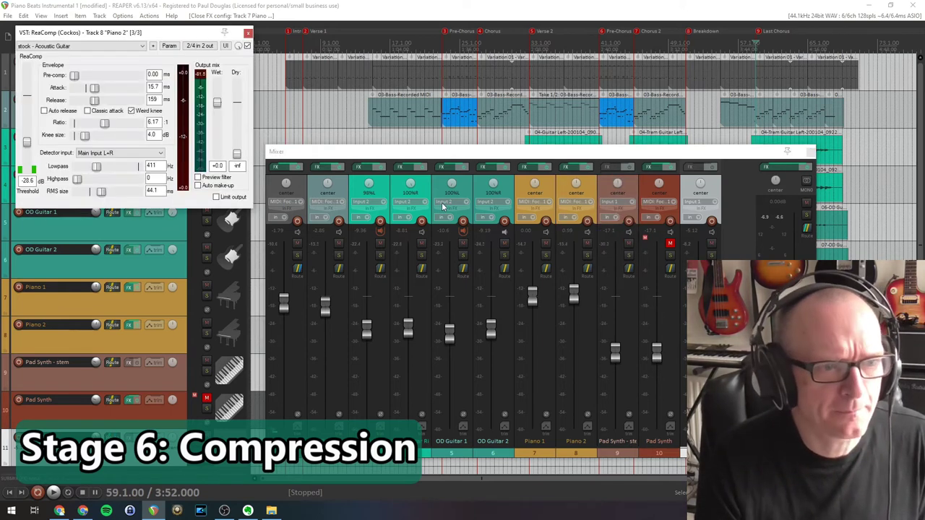
left_click_drag(155, 37, 298, 128)
Step: Audition the mix, then keep the compressor on the 'stock - Acoustic Guitar' preset
key("space")
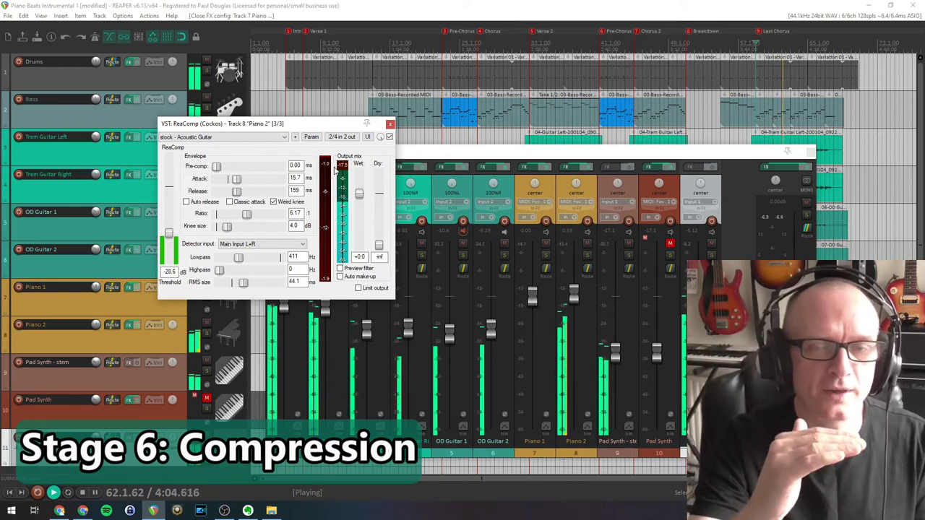
key("space")
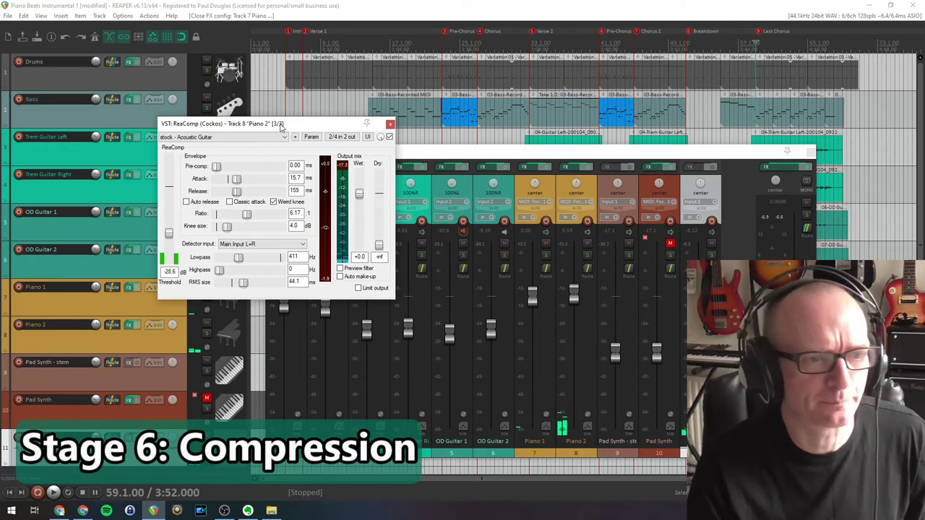
left_click_drag(282, 127, 331, 173)
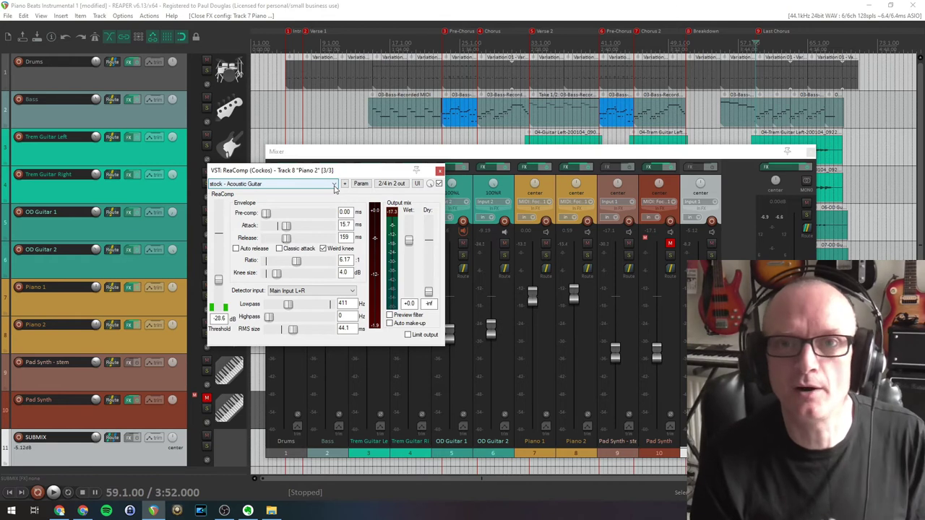
left_click(334, 185)
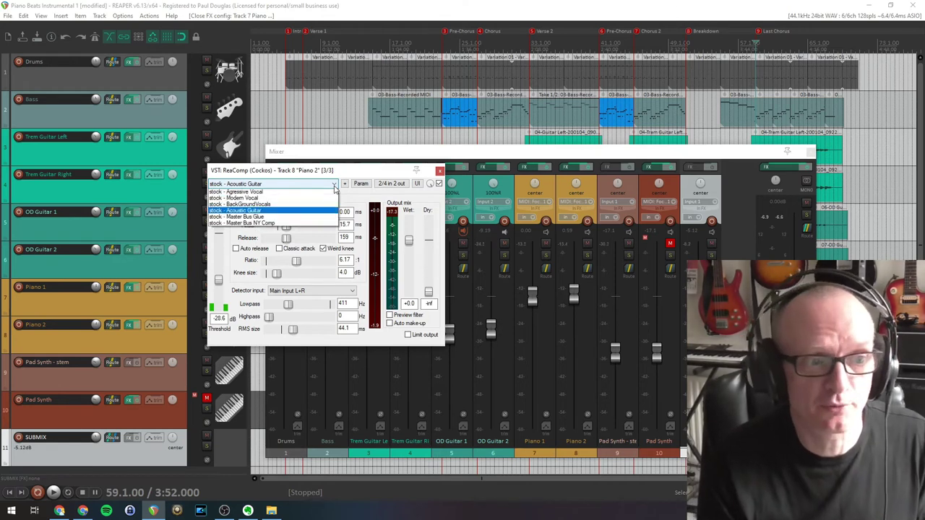
left_click(335, 185)
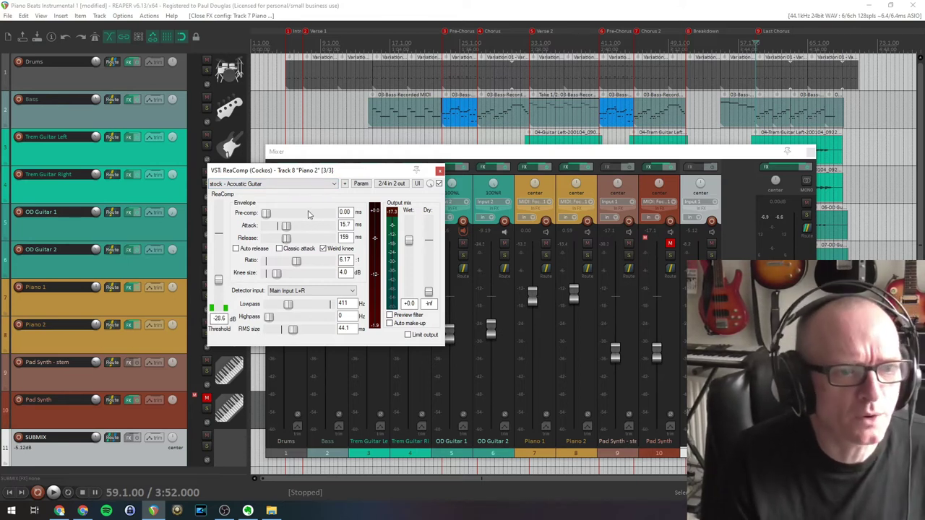
Step: During playback, adjust the Piano 2 ReaComp threshold, settling at about -28.4 dB
key("space")
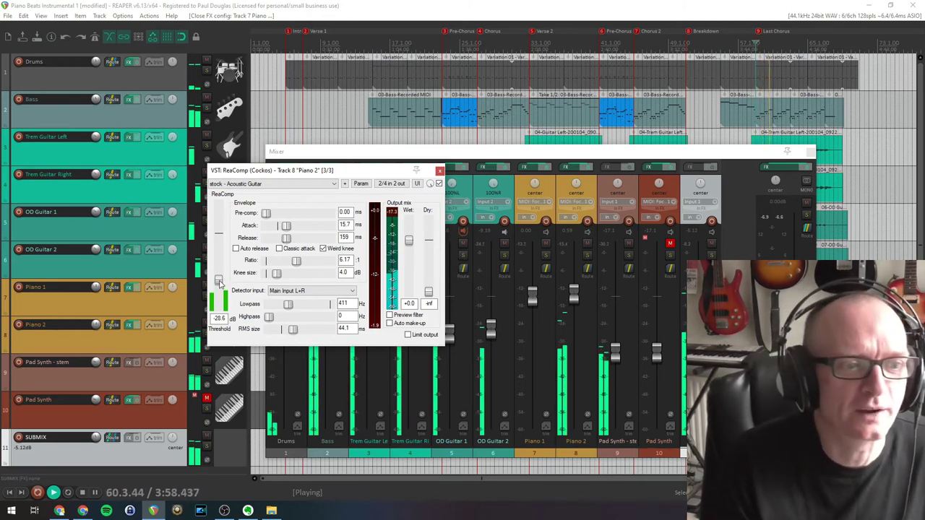
left_click_drag(219, 282, 219, 297)
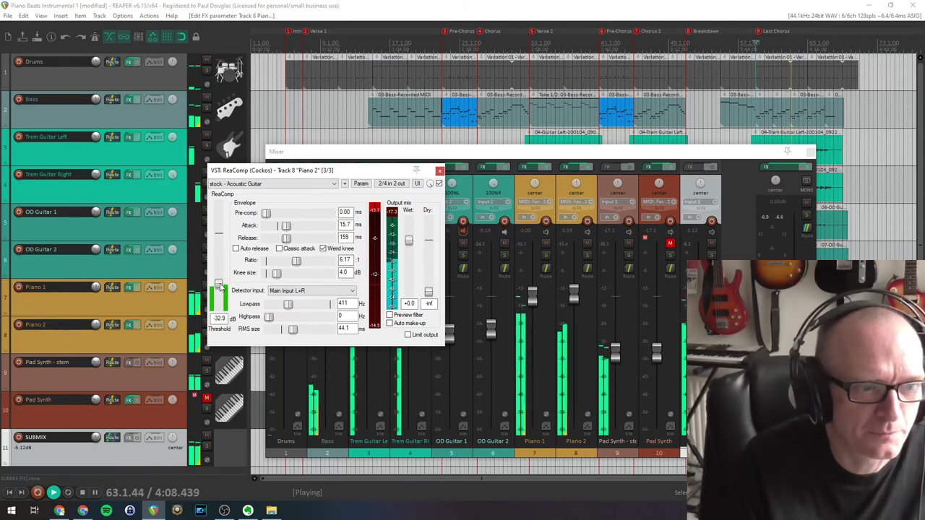
left_click_drag(219, 295, 221, 261)
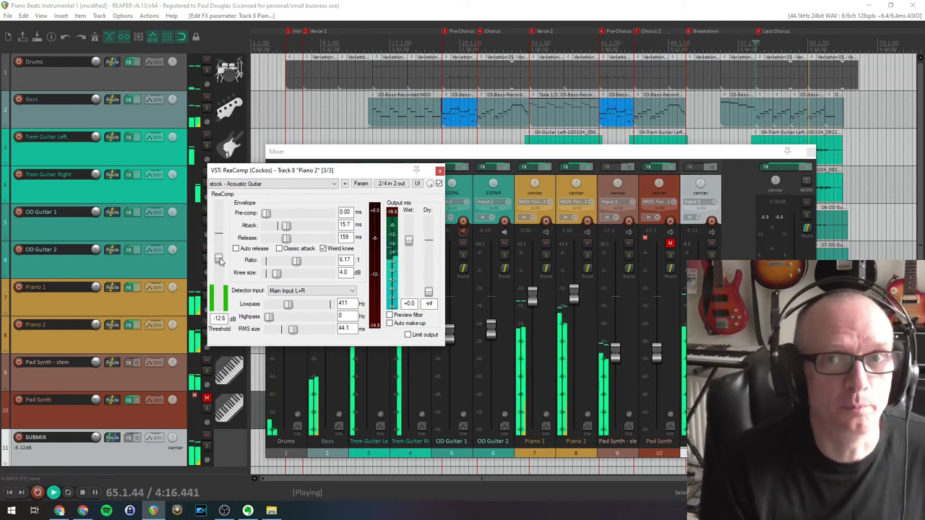
left_click_drag(220, 261, 221, 282)
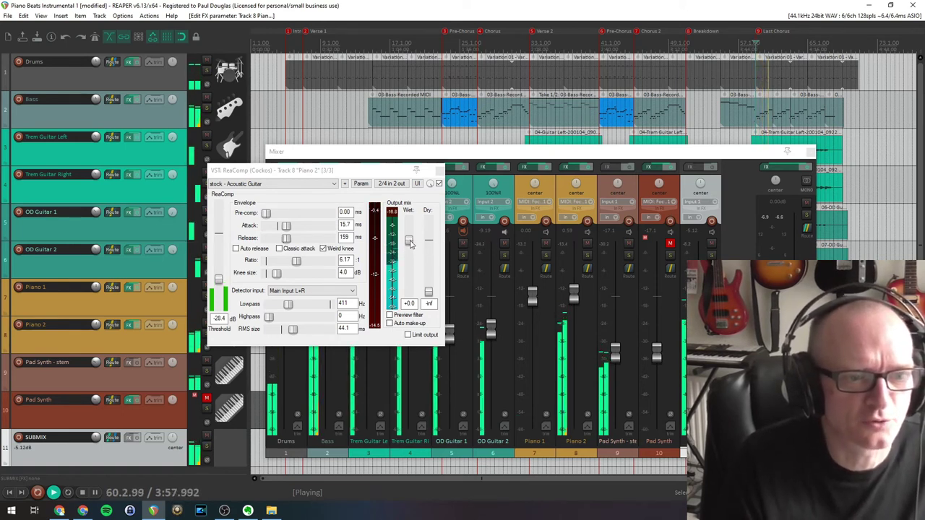
Step: Adjust the Piano 2 ReaComp Wet output level
left_click_drag(411, 244, 409, 222)
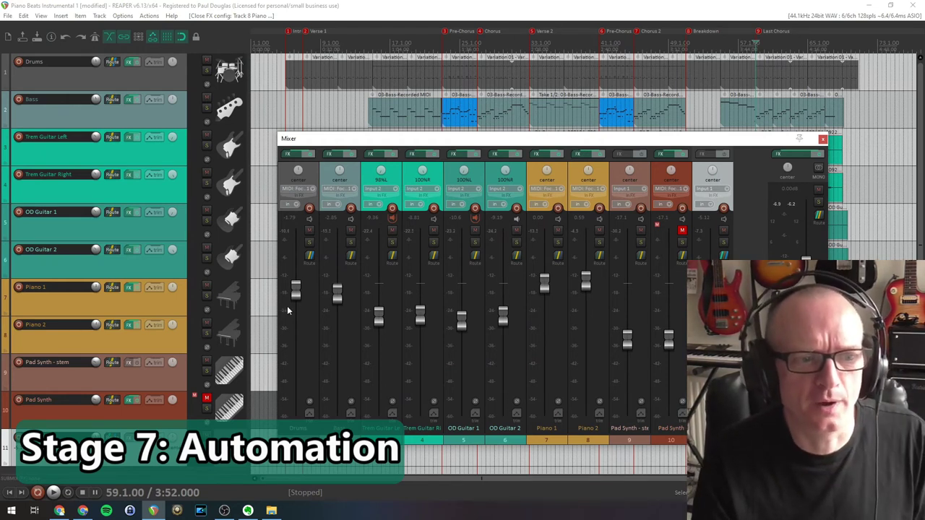
Step: Try moving the Drums fader, then clear its volume envelope so it reads 0.22 dB
mouse_move(295, 292)
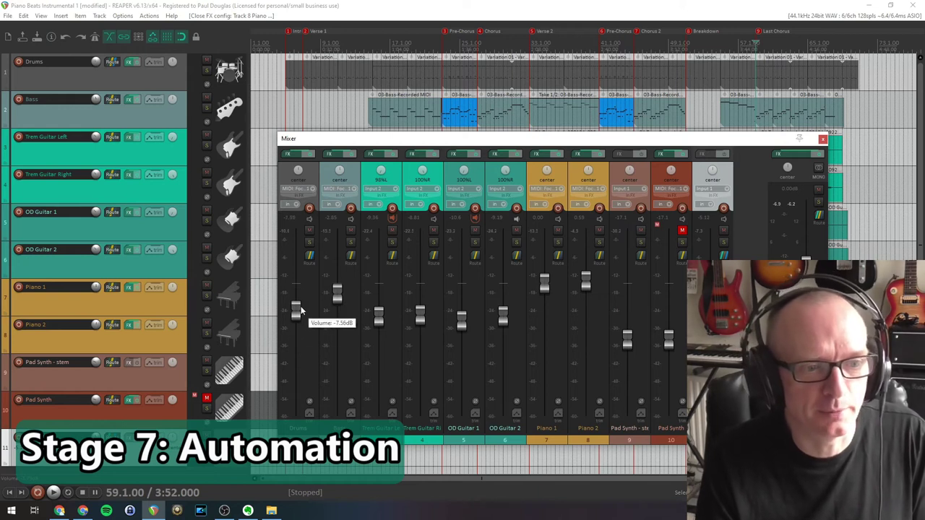
mouse_move(337, 293)
left_mouse_down()
mouse_move(336, 340)
mouse_move(337, 292)
left_mouse_up()
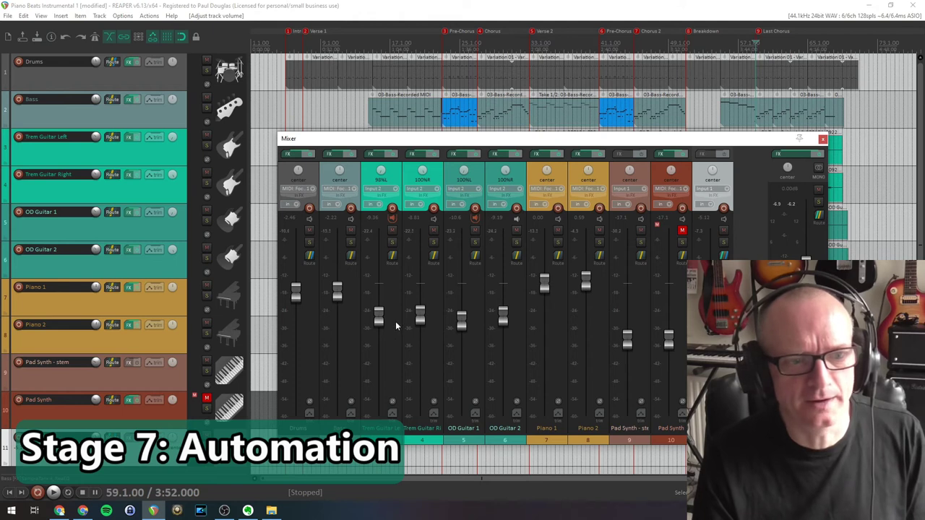
mouse_move(381, 318)
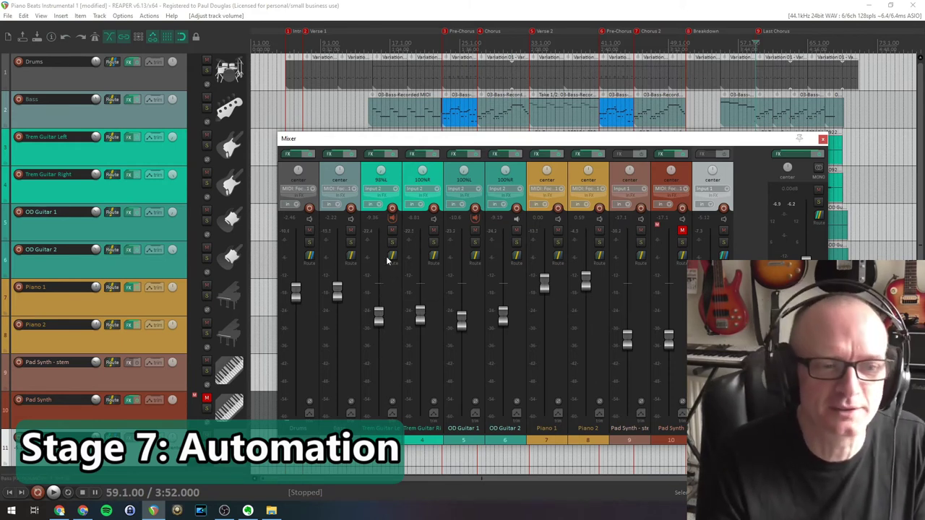
mouse_move(378, 374)
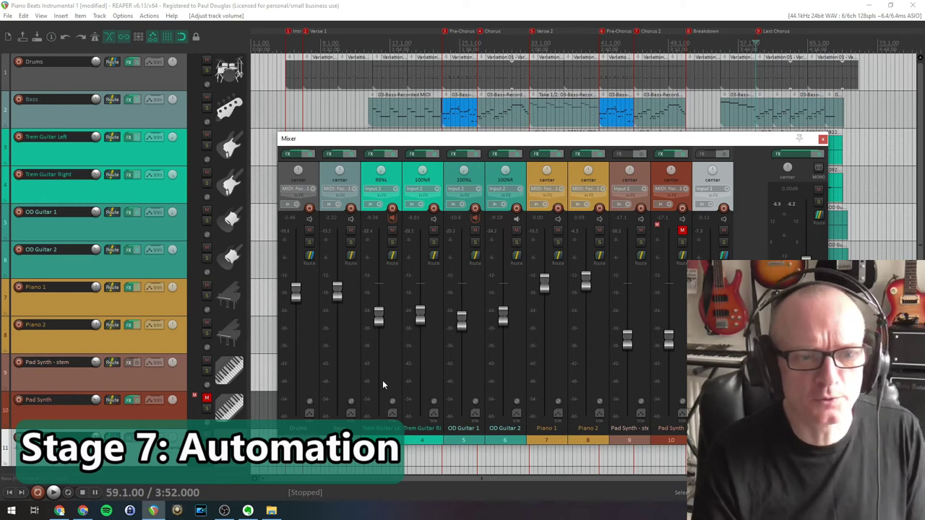
mouse_move(381, 322)
mouse_move(420, 327)
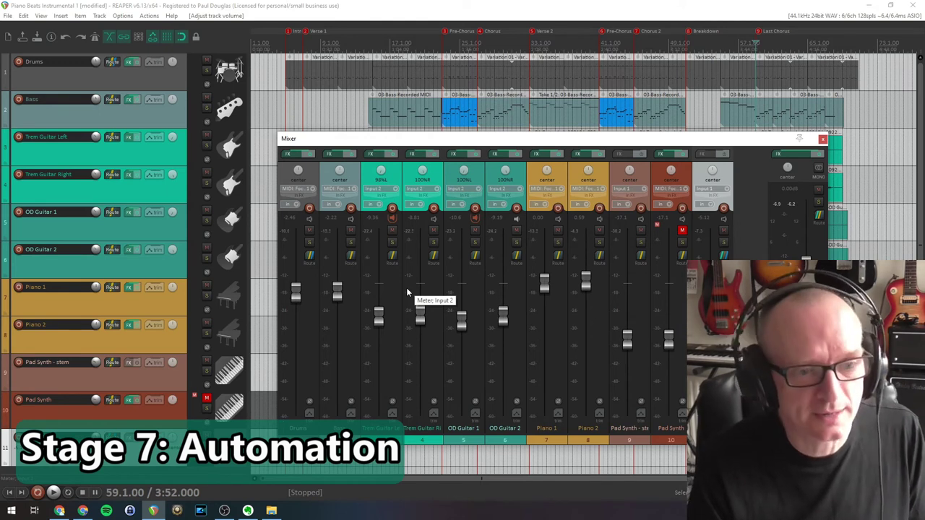
key("ctrl+z")
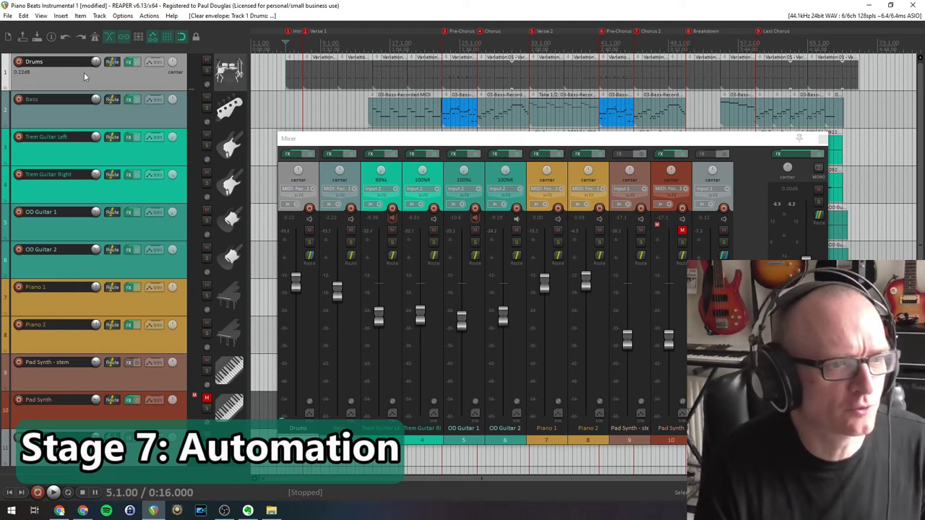
Step: Make the Drums Volume envelope active and visible, with automation mode set to Write
left_click(154, 61)
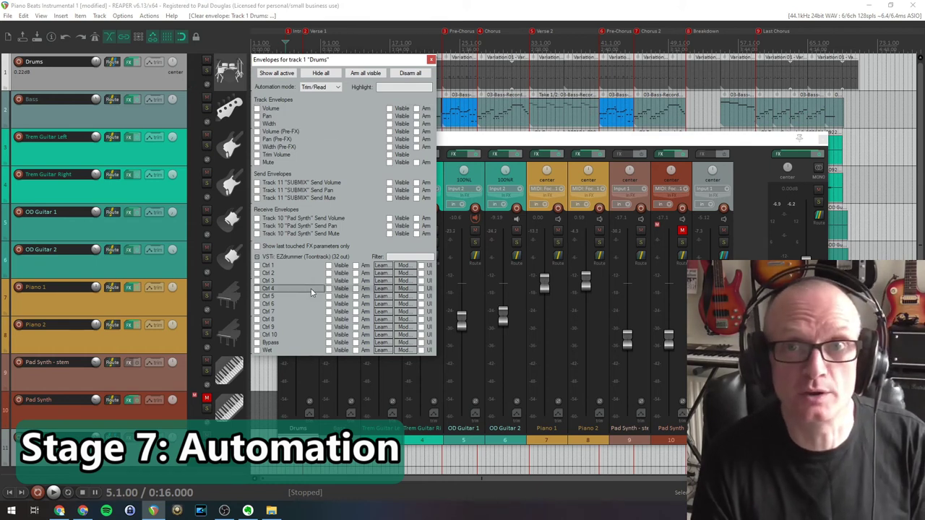
left_click(258, 109)
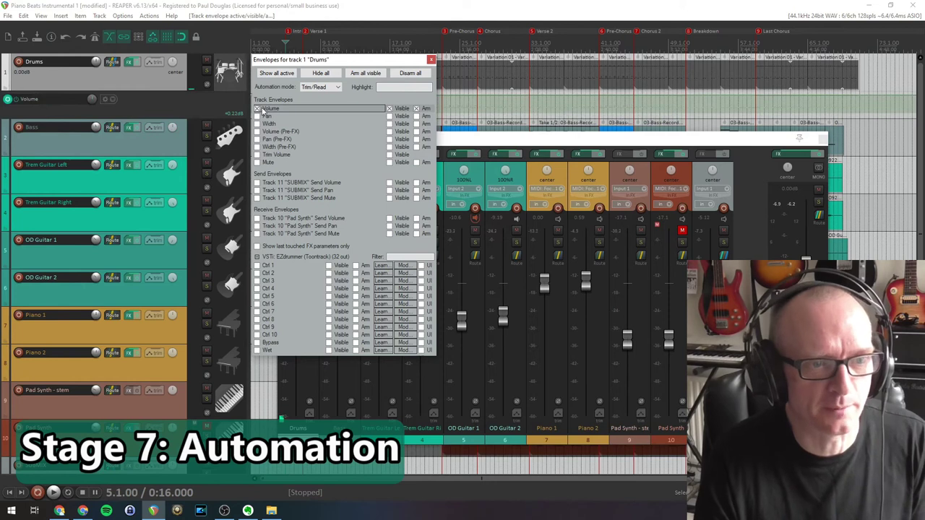
left_click(338, 87)
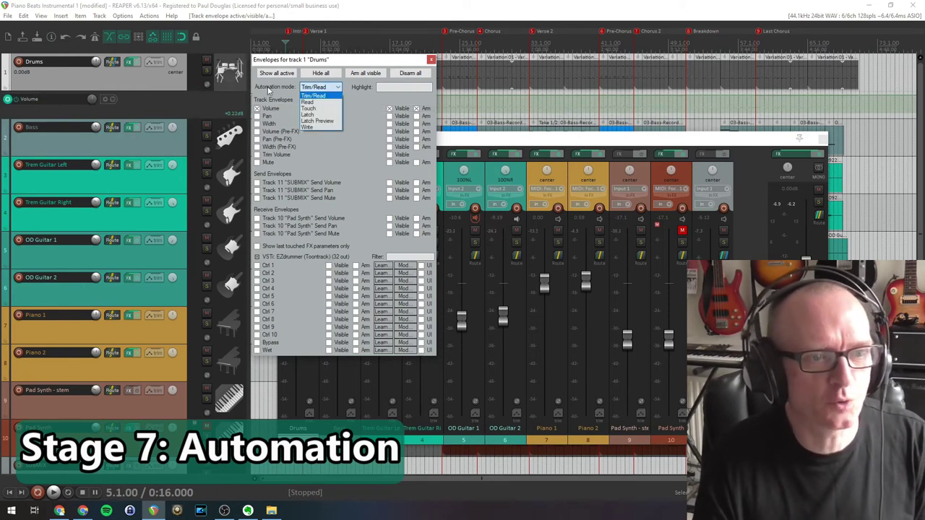
left_click(316, 127)
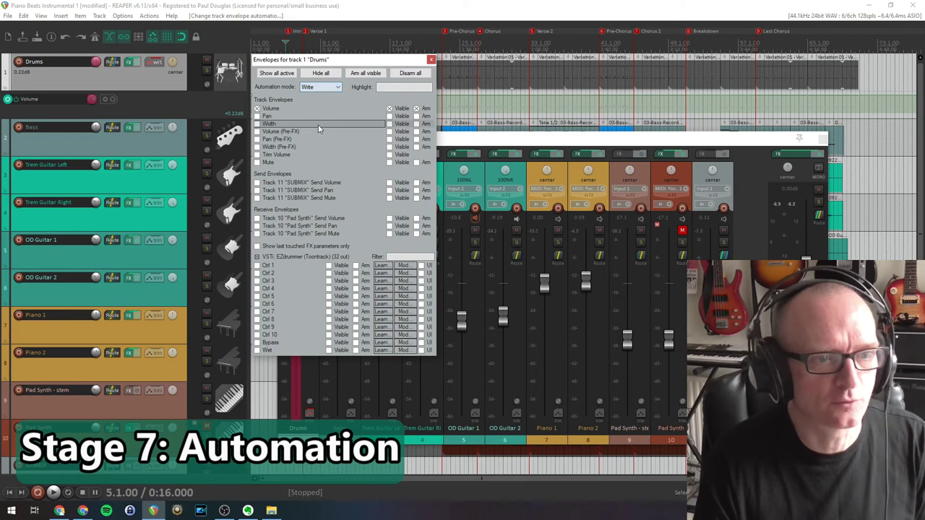
left_click(432, 59)
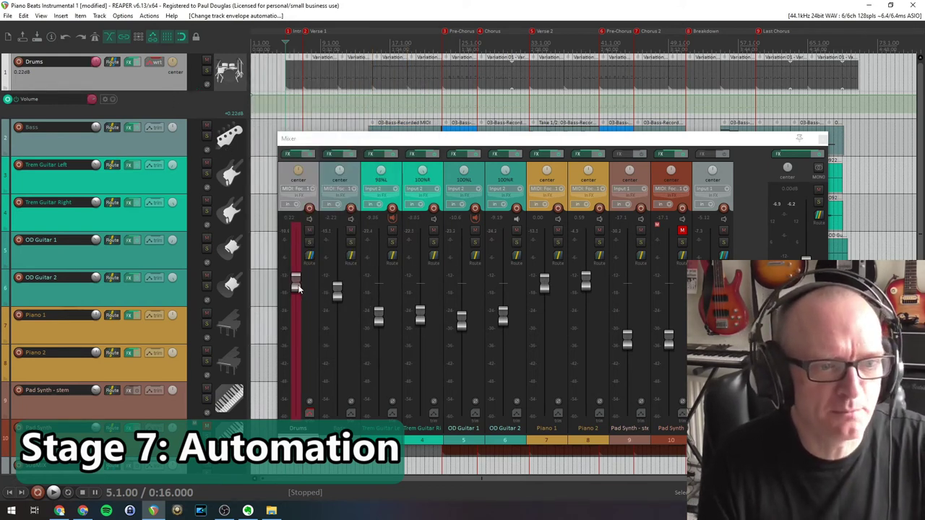
Step: During playback, pull the Drums fader to about -2.56 dB to record a volume dip near the intro
mouse_move(296, 293)
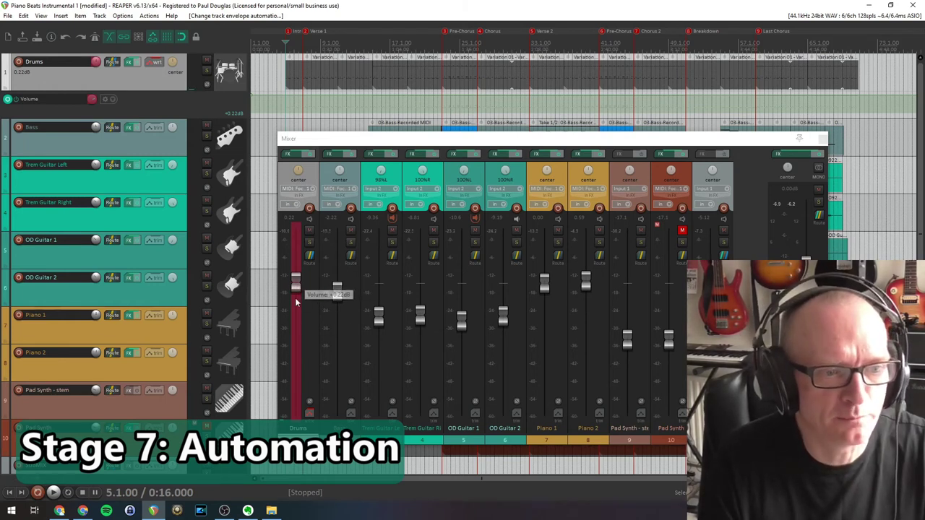
key("space")
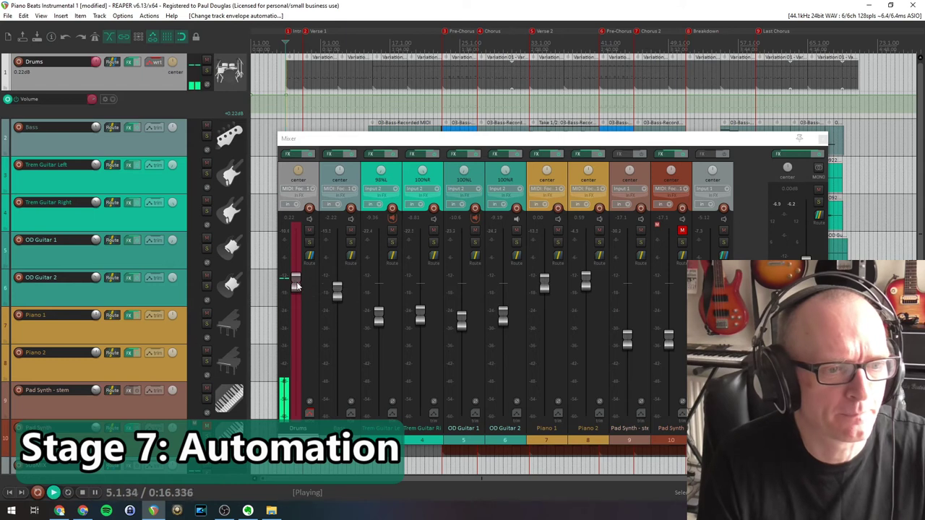
mouse_move(300, 284)
left_mouse_down()
mouse_move(296, 417)
mouse_move(296, 284)
left_mouse_up()
key("space")
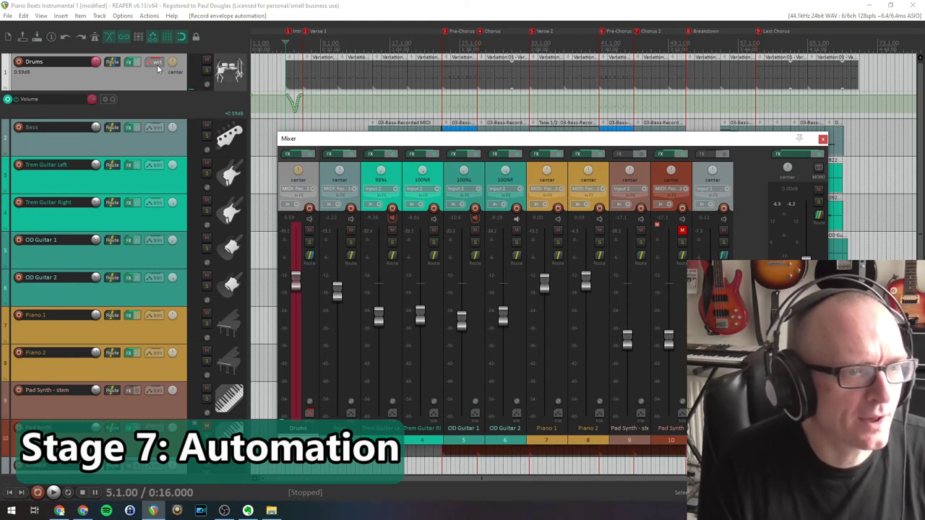
Step: Switch the Drums track's automation mode from Write to Trim/Read
left_click(111, 100)
left_click(140, 96)
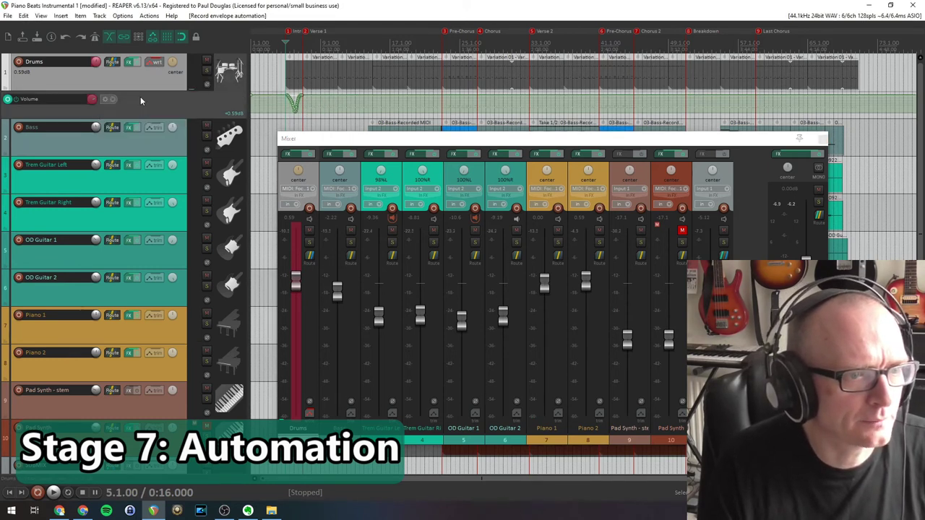
left_click(156, 62)
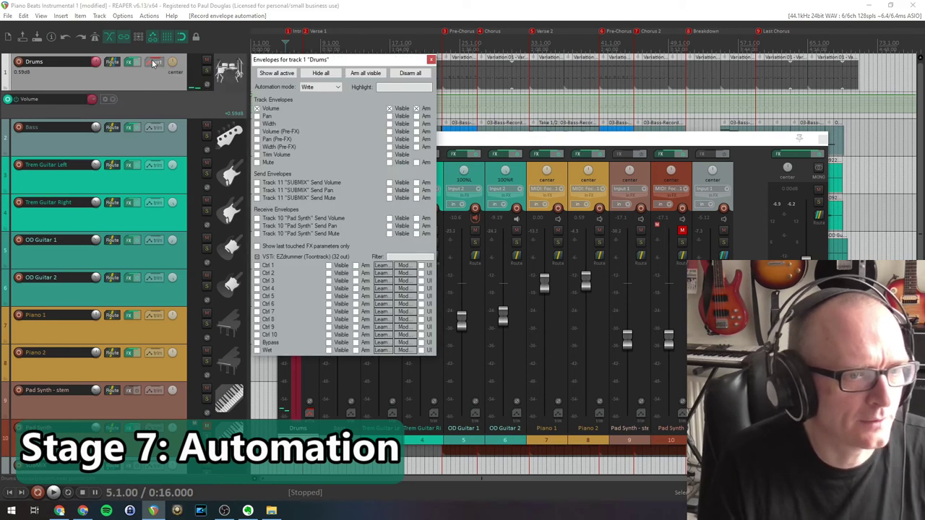
left_click(320, 87)
left_click(318, 95)
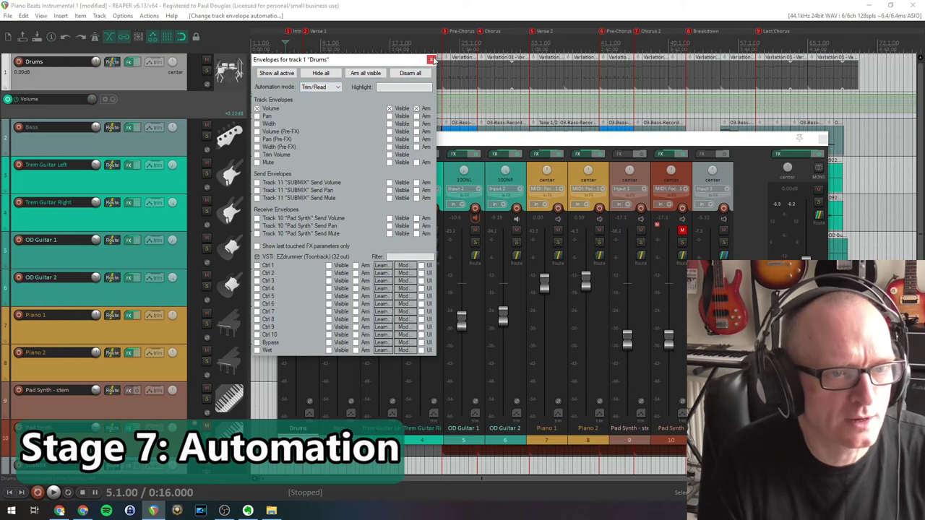
left_click(432, 59)
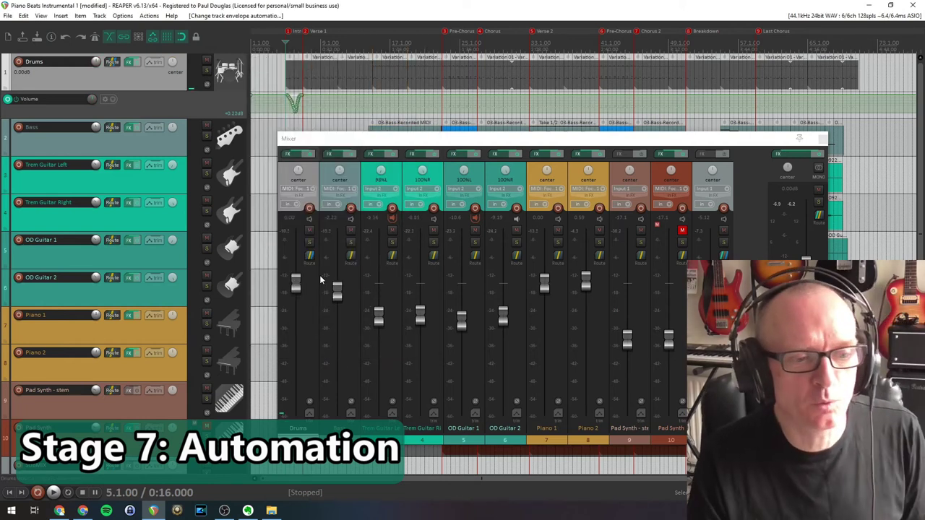
Step: Play back the song to hear the recorded Drums volume change
mouse_move(299, 294)
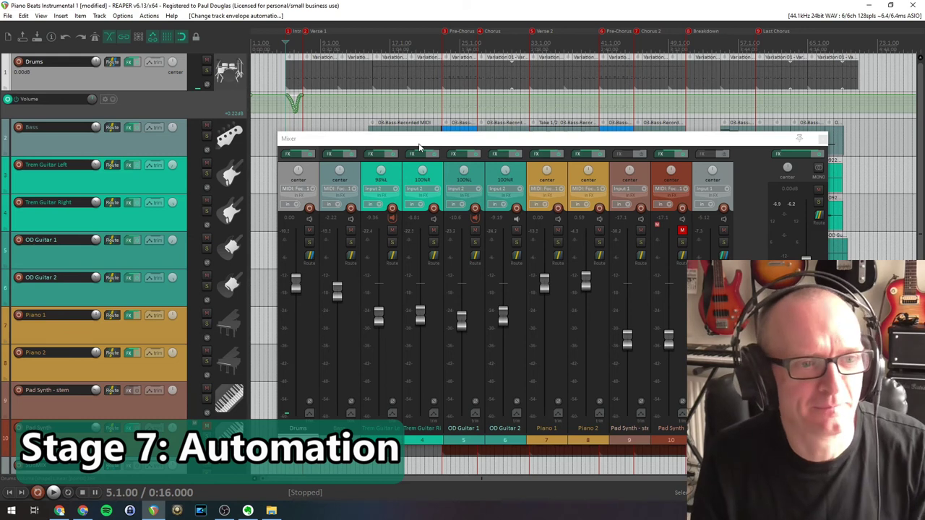
key("space")
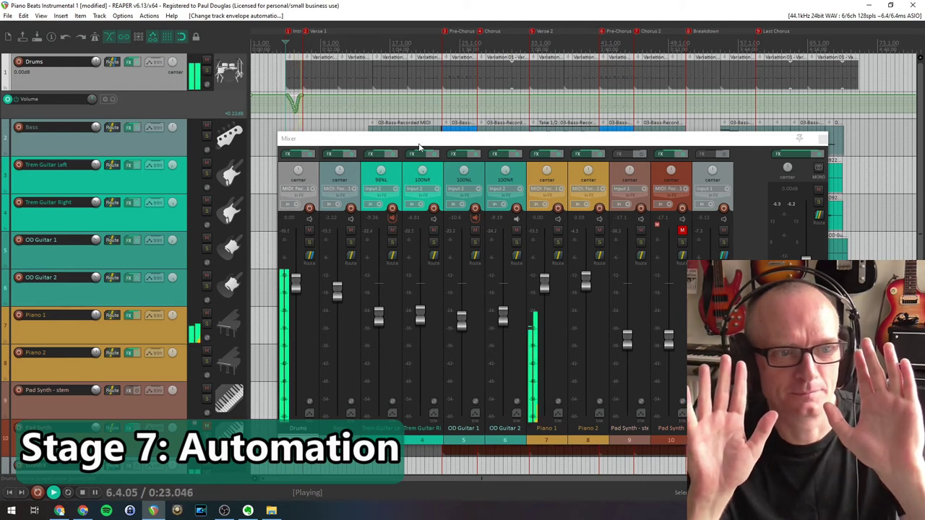
key("space")
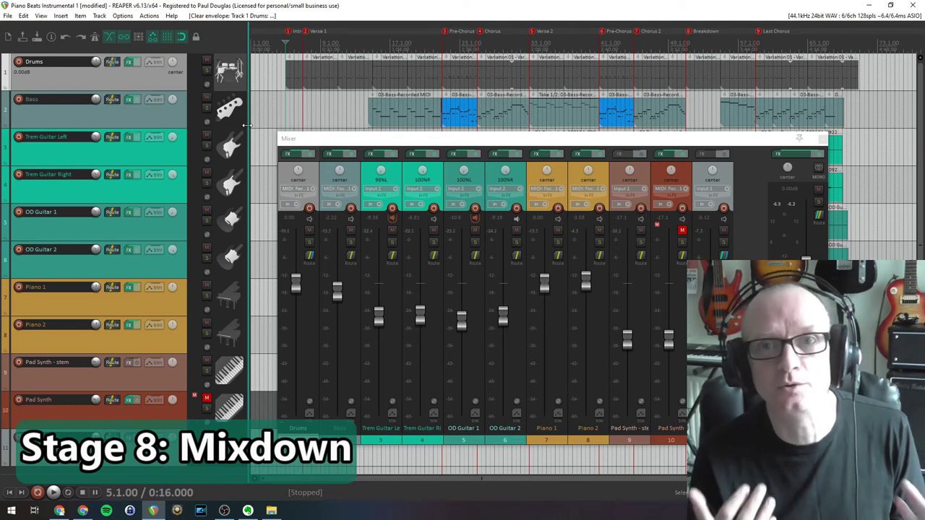
Step: Look over the Render to File settings, then close the dialog without rendering
left_click(8, 16)
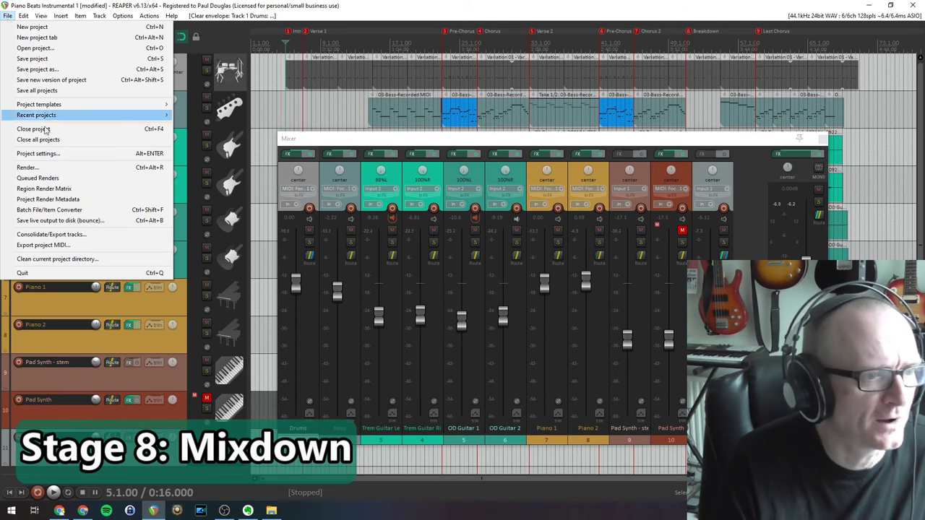
left_click(54, 169)
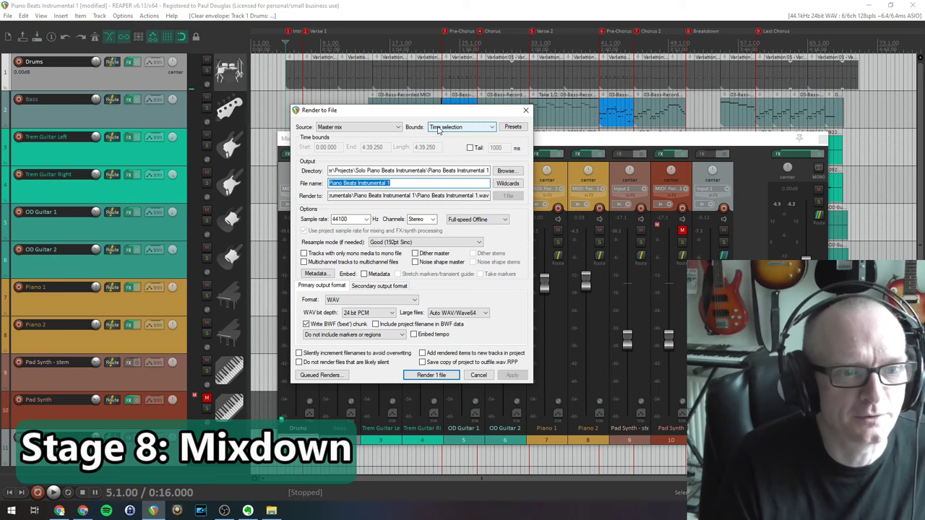
left_click(479, 374)
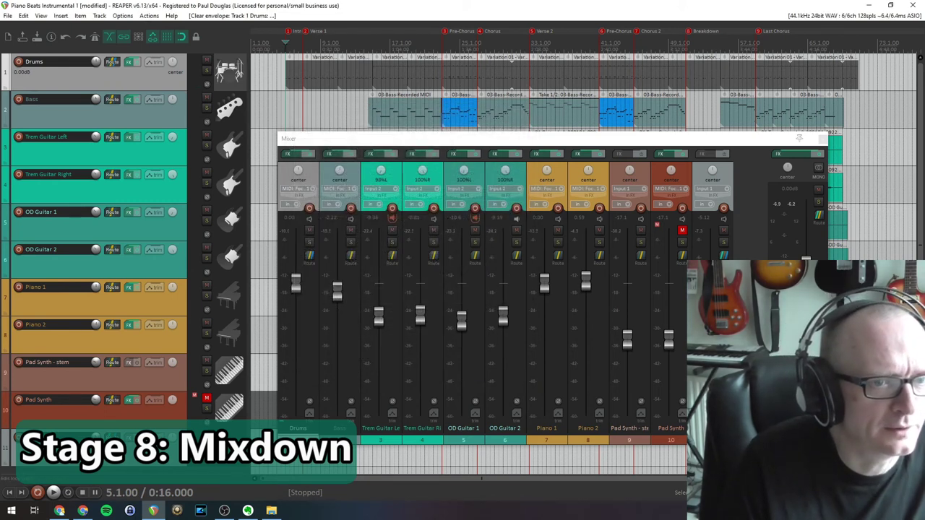
Step: Select 0:16 to 2:40 in the arrange view and reopen Render to File for it
left_click_drag(285, 58, 598, 56)
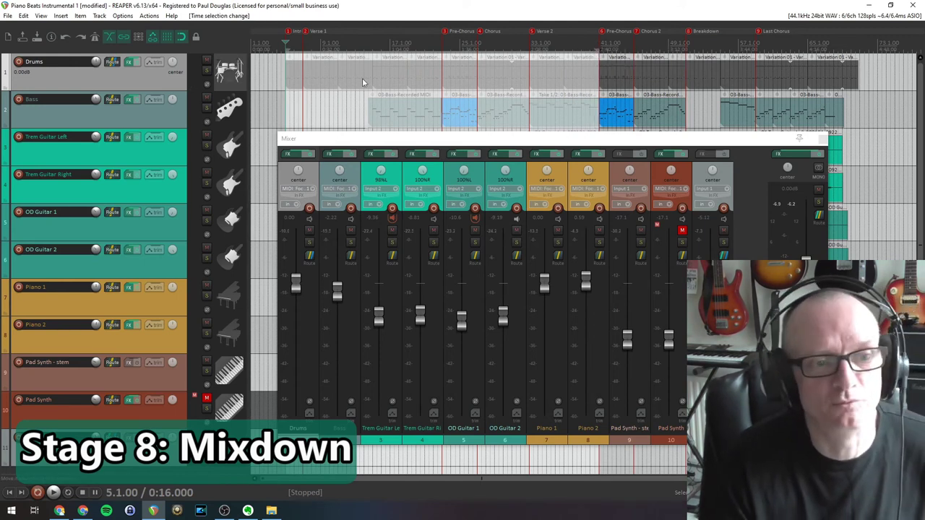
left_click(23, 15)
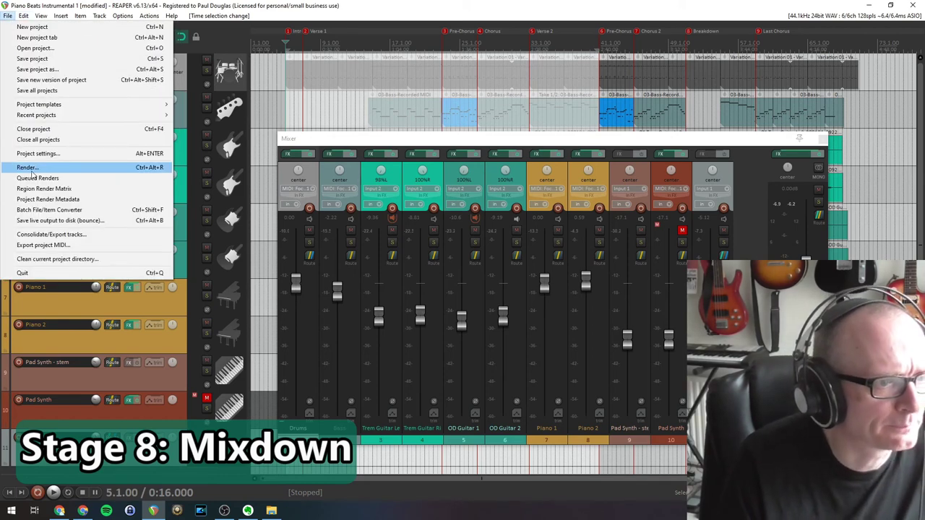
left_click(324, 205)
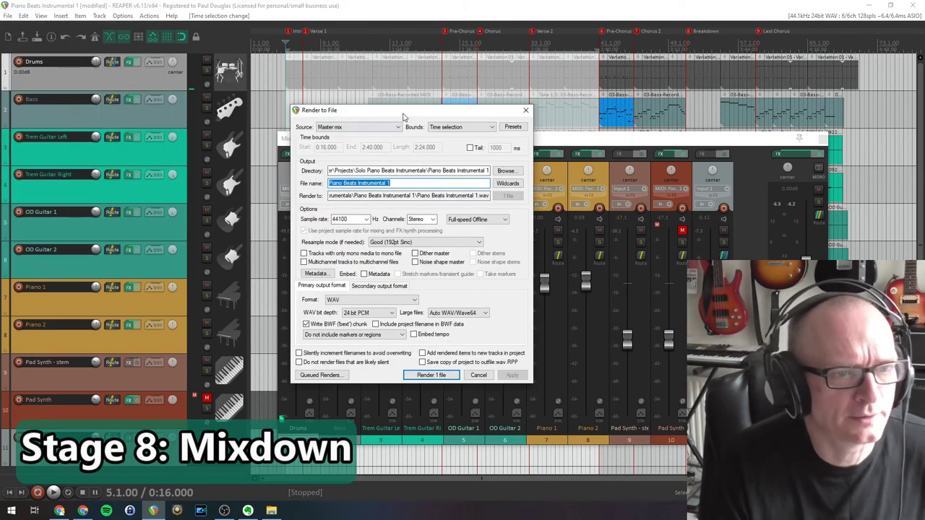
Step: Keep Bounds on Time selection and change the output directory to 'Piano Beats Instrumental 1_1'
left_click(451, 127)
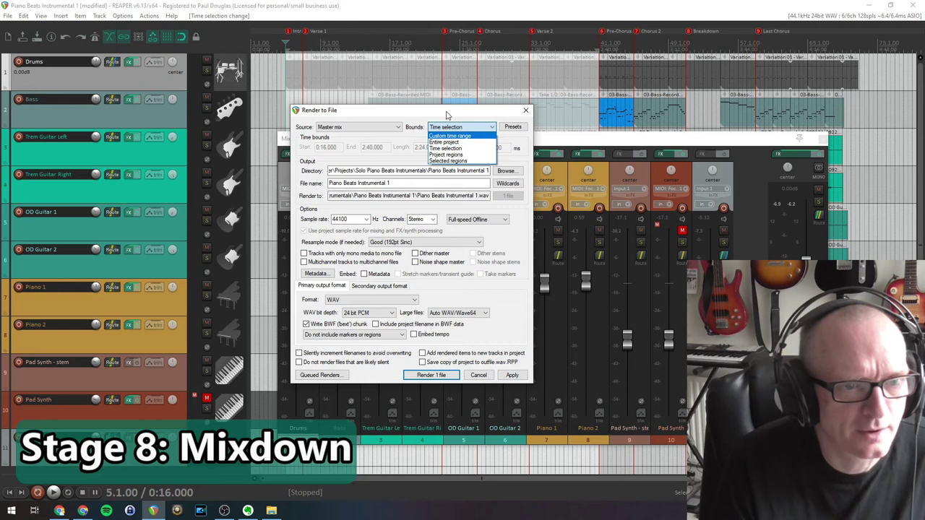
left_click(447, 116)
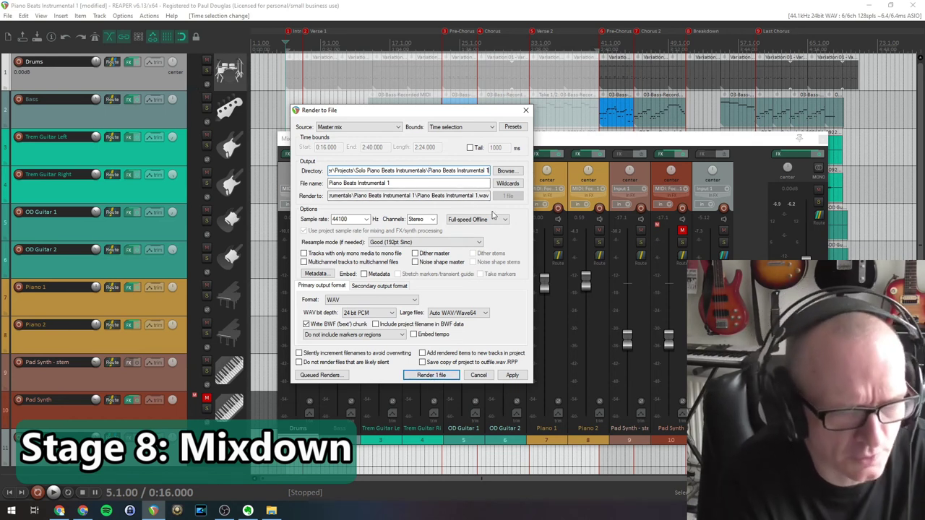
type("_1")
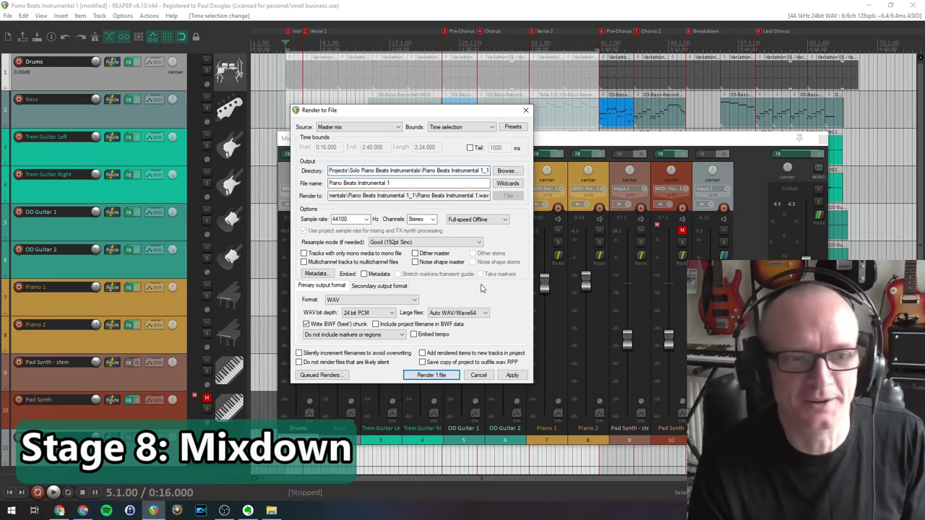
left_click(432, 375)
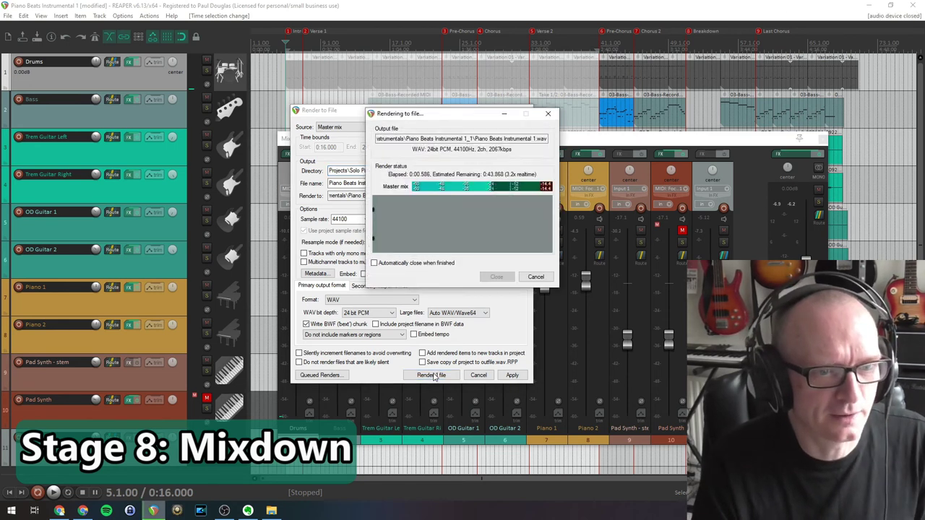